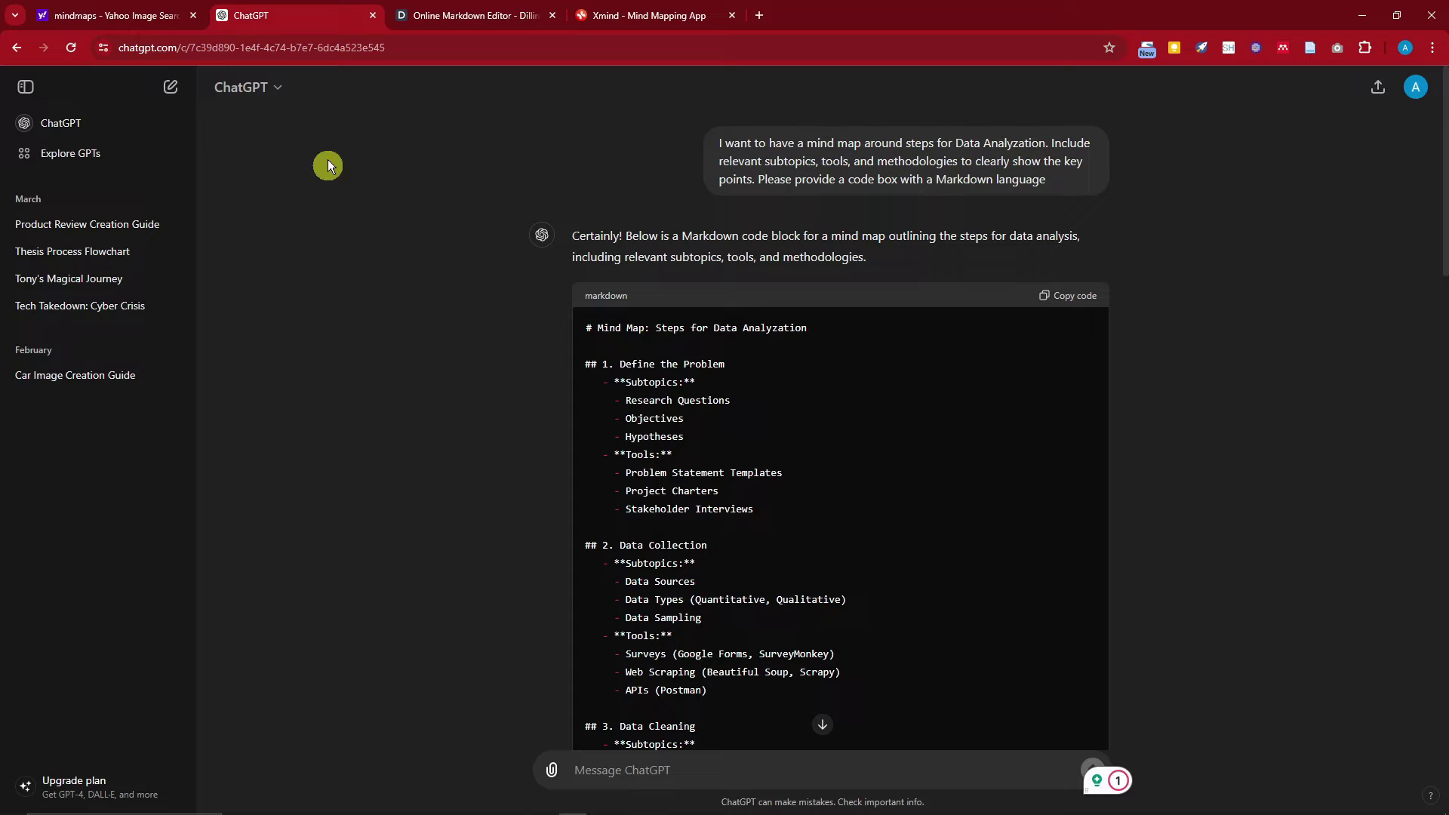
Step: Close the Yahoo image search tab and highlight the prompt's opening and 'Data Analyzation'
{"action": "left_click", "coordinate": [193, 15]}
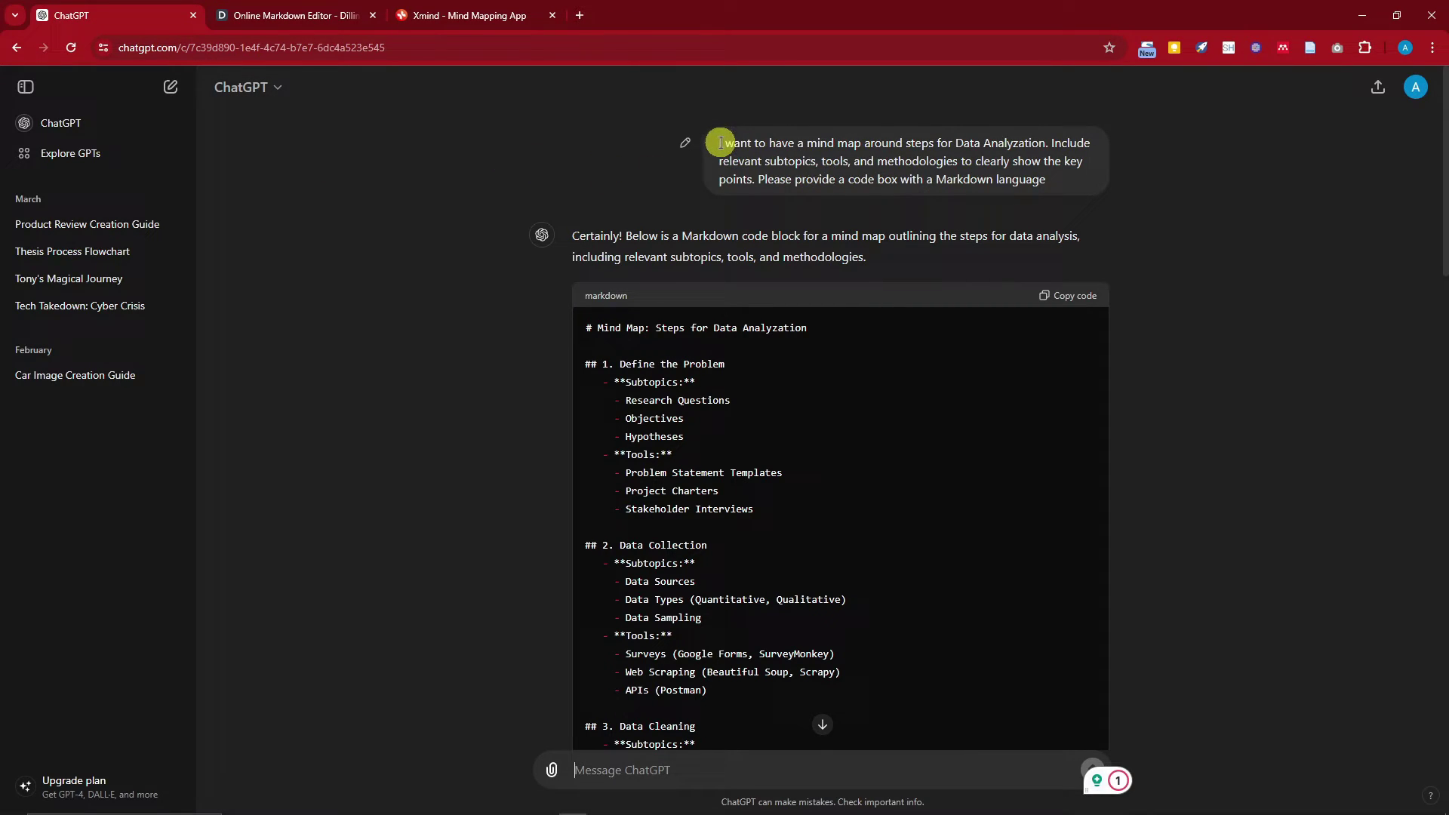
{"action": "left_click_drag", "start_coordinate": [717, 144], "coordinate": [1054, 189]}
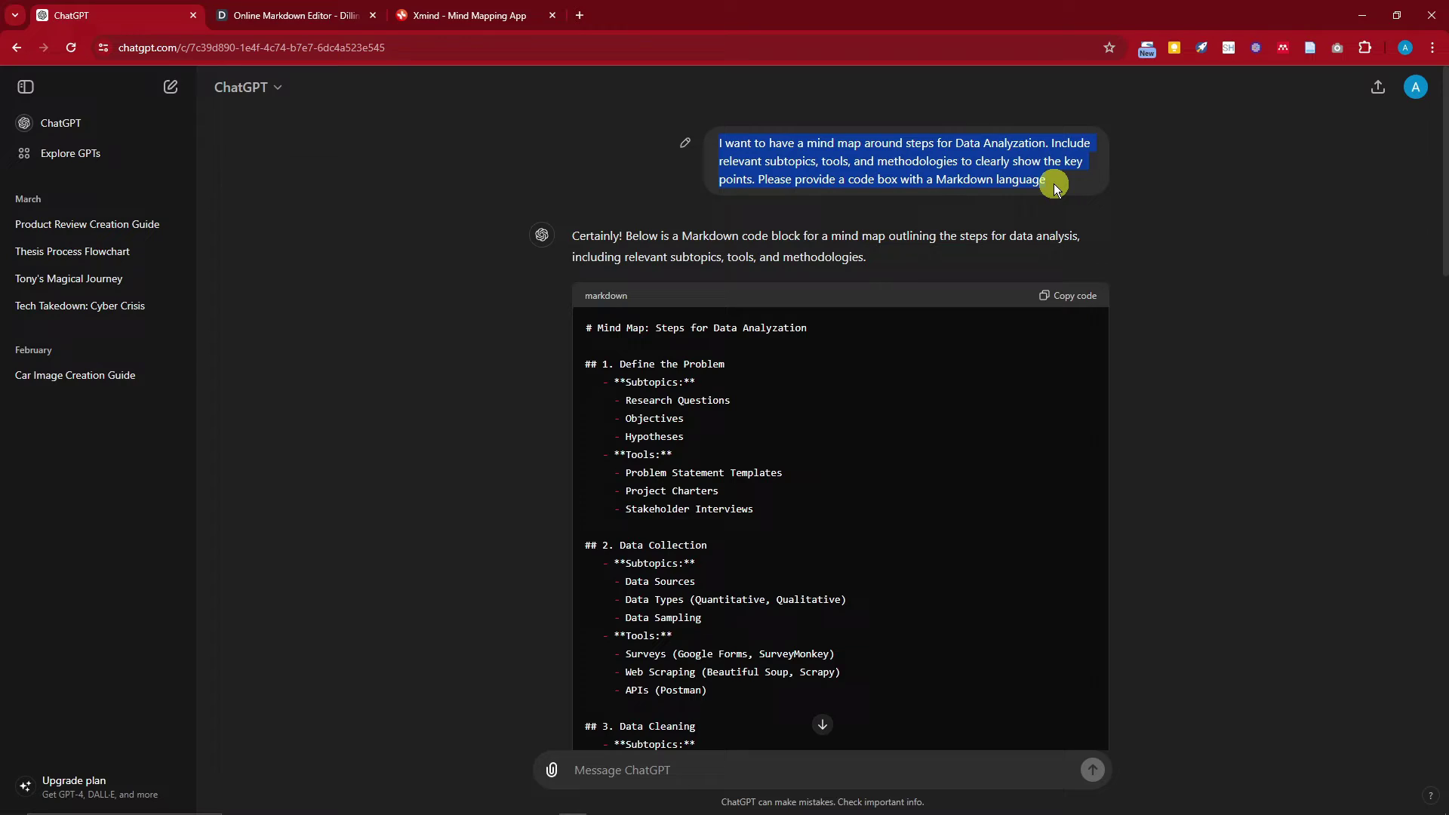
{"action": "left_click", "coordinate": [1015, 161]}
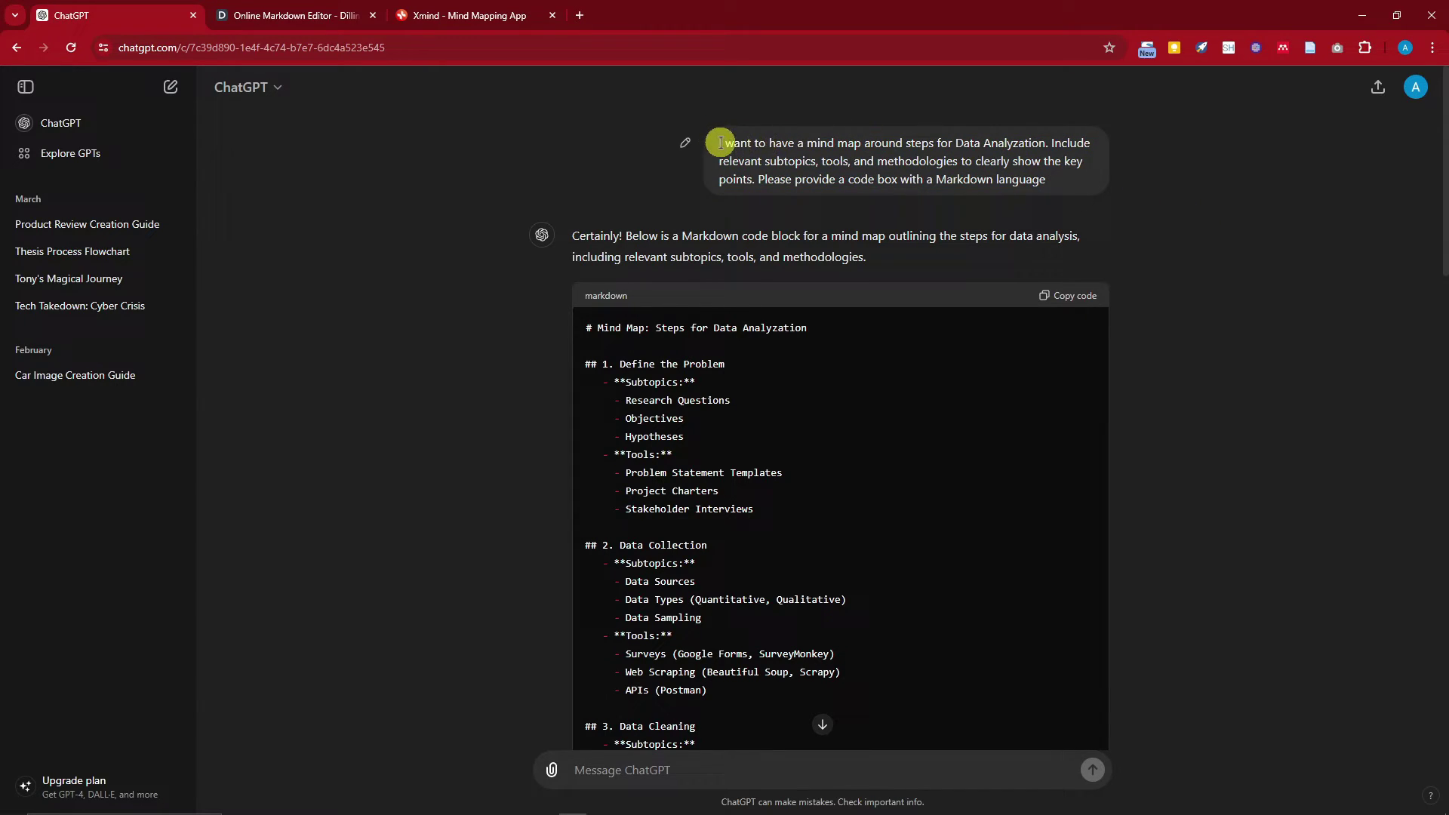
{"action": "mouse_move", "coordinate": [721, 142]}
{"action": "left_mouse_down"}
{"action": "mouse_move", "coordinate": [934, 143]}
{"action": "mouse_move", "coordinate": [717, 142]}
{"action": "left_mouse_up"}
{"action": "left_click", "coordinate": [934, 143]}
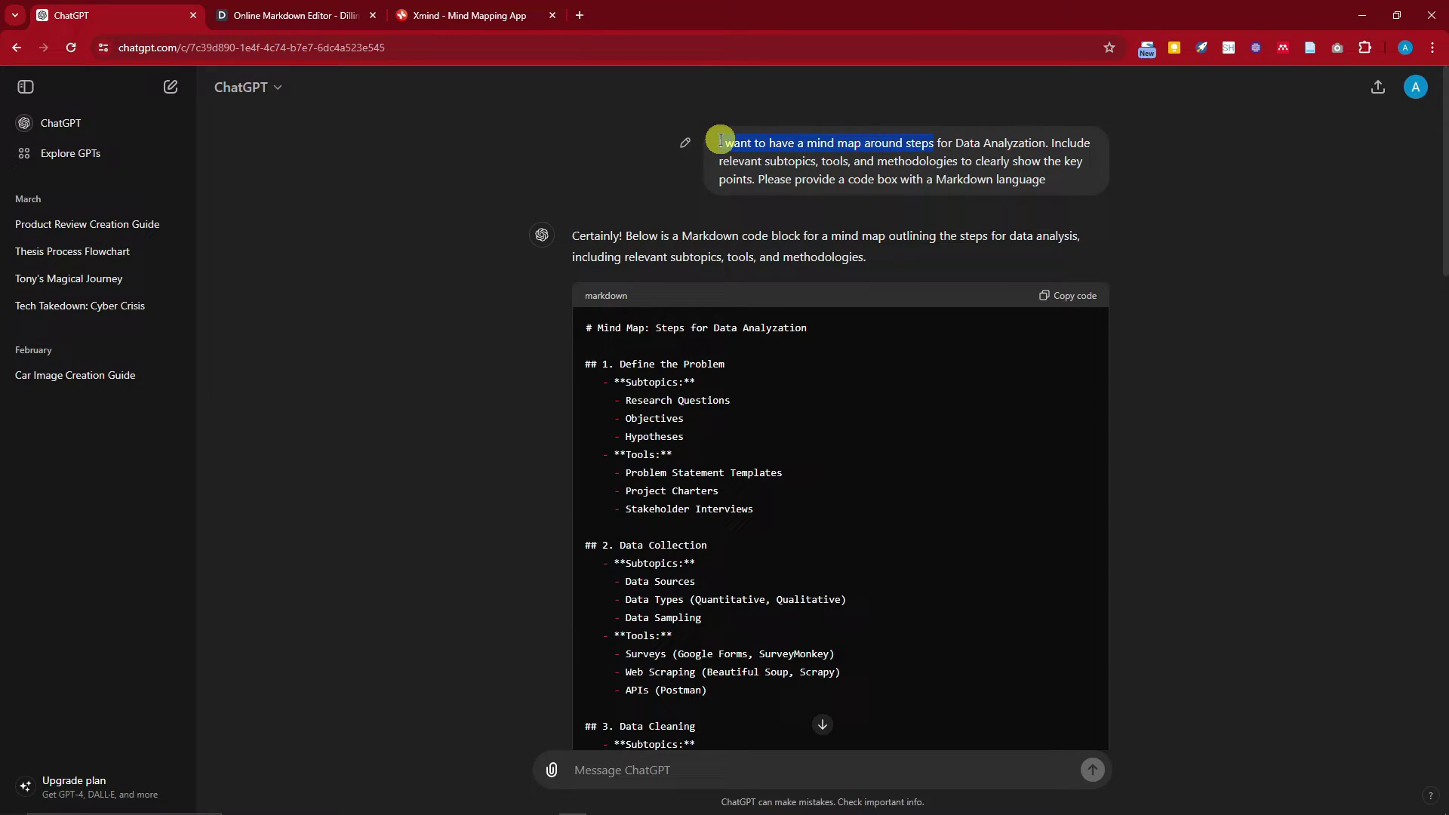
{"action": "left_click", "coordinate": [828, 147]}
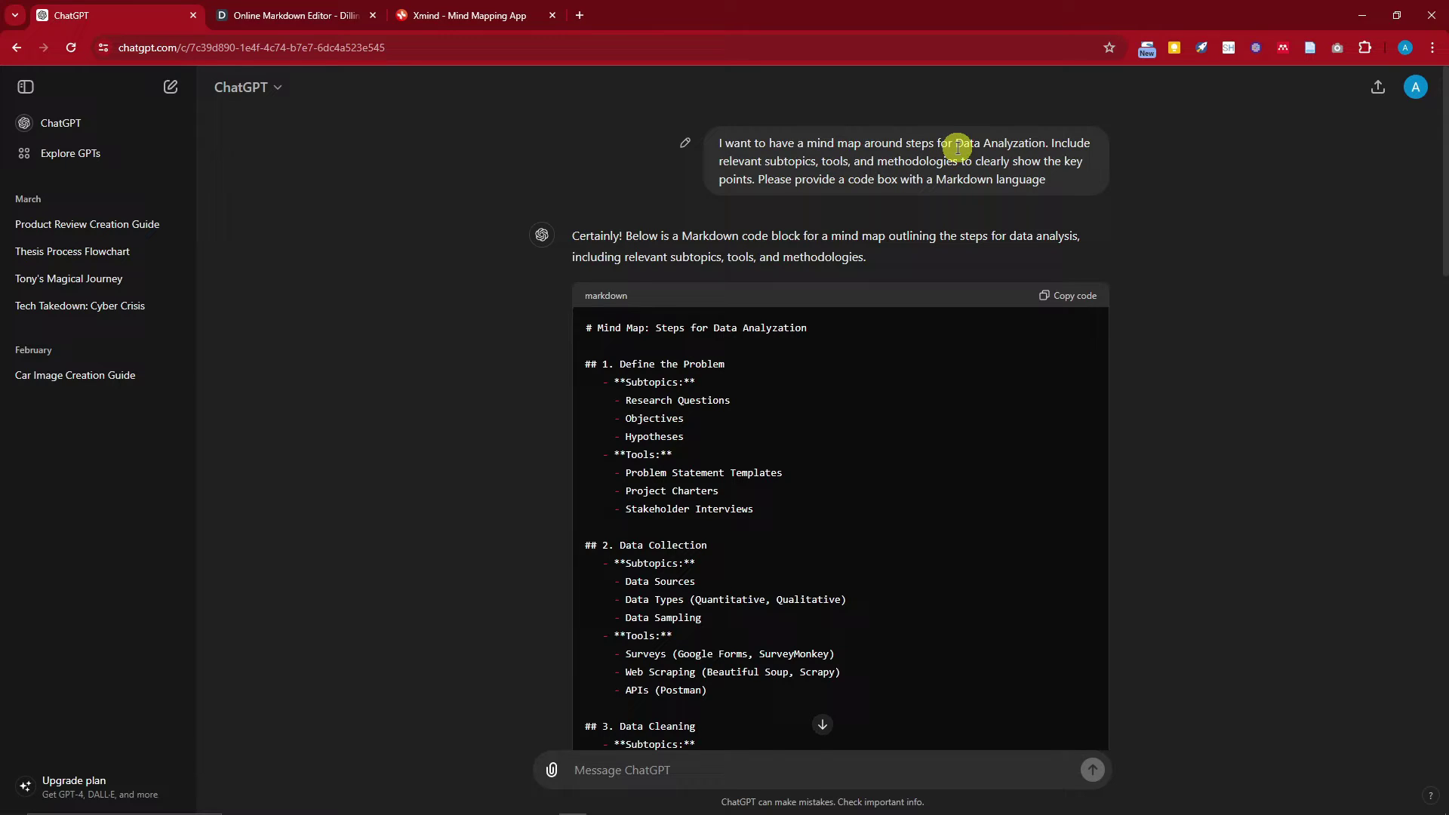
{"action": "left_click_drag", "start_coordinate": [954, 144], "coordinate": [1045, 144]}
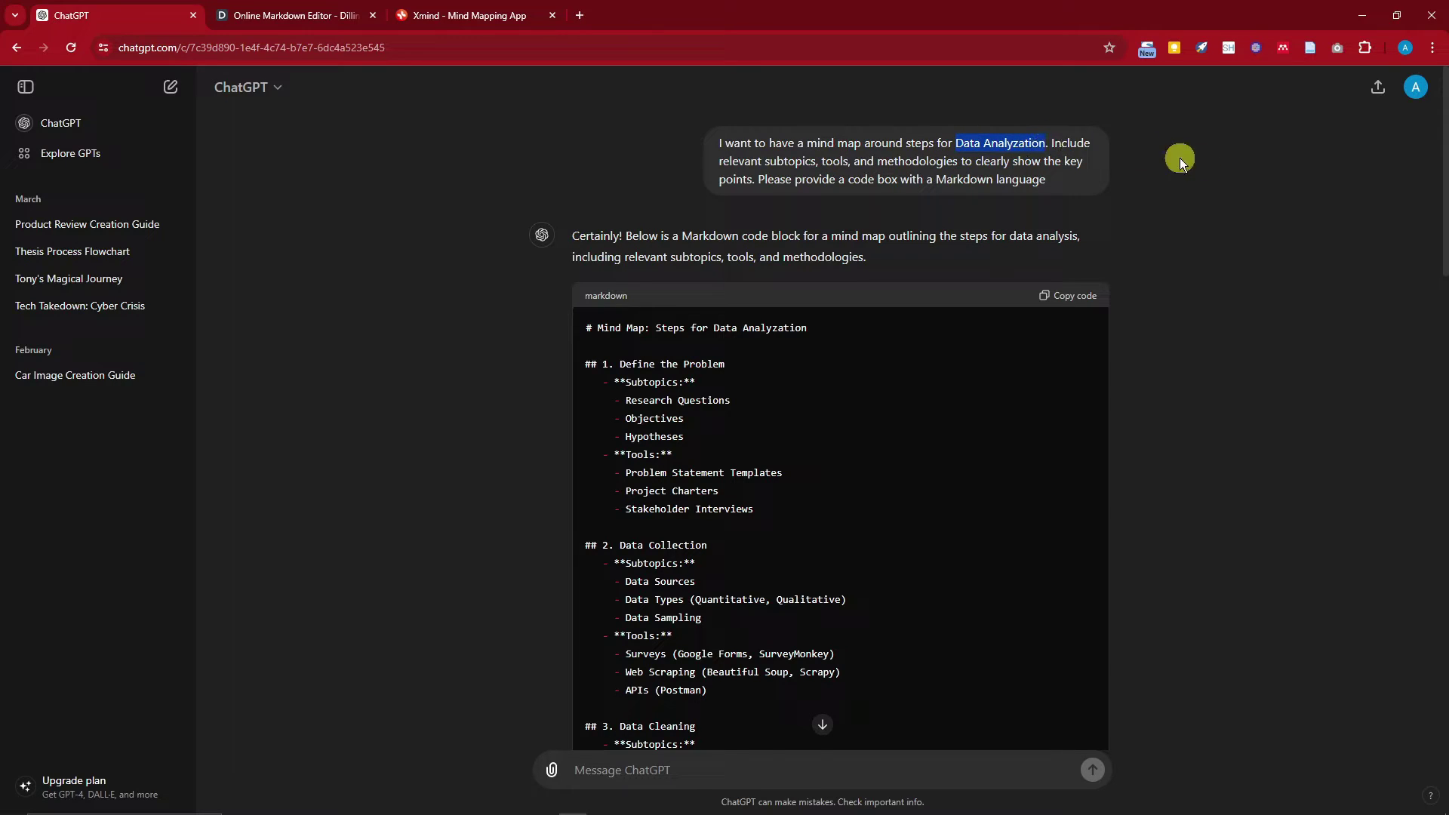
{"action": "left_click", "coordinate": [1057, 165]}
{"action": "left_click_drag", "start_coordinate": [956, 143], "coordinate": [1044, 144]}
{"action": "left_click", "coordinate": [974, 143]}
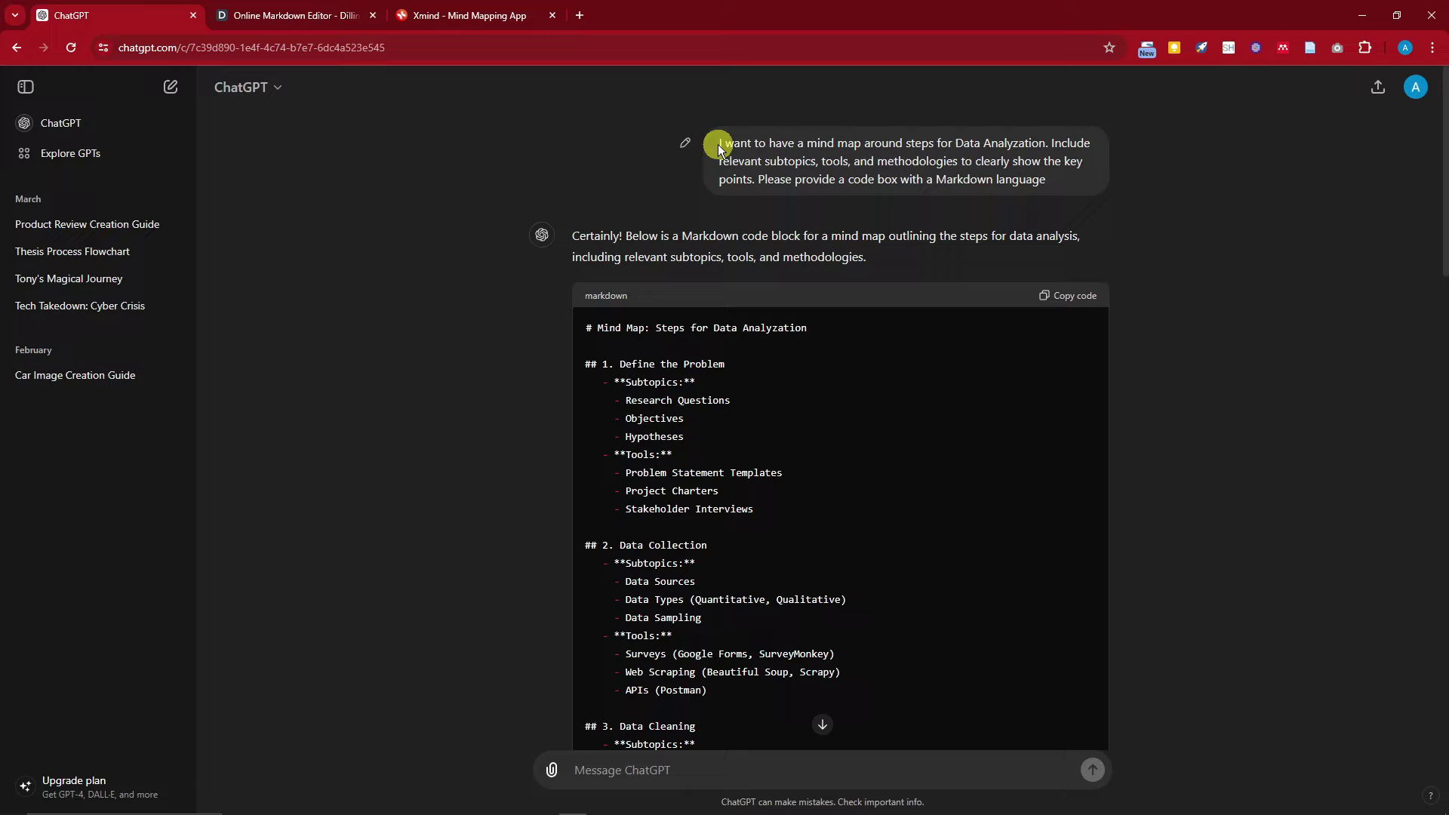
Step: Highlight the prompt's requests for subtopics, methodologies and Markdown, then the whole prompt
{"action": "left_click_drag", "start_coordinate": [719, 148], "coordinate": [934, 144]}
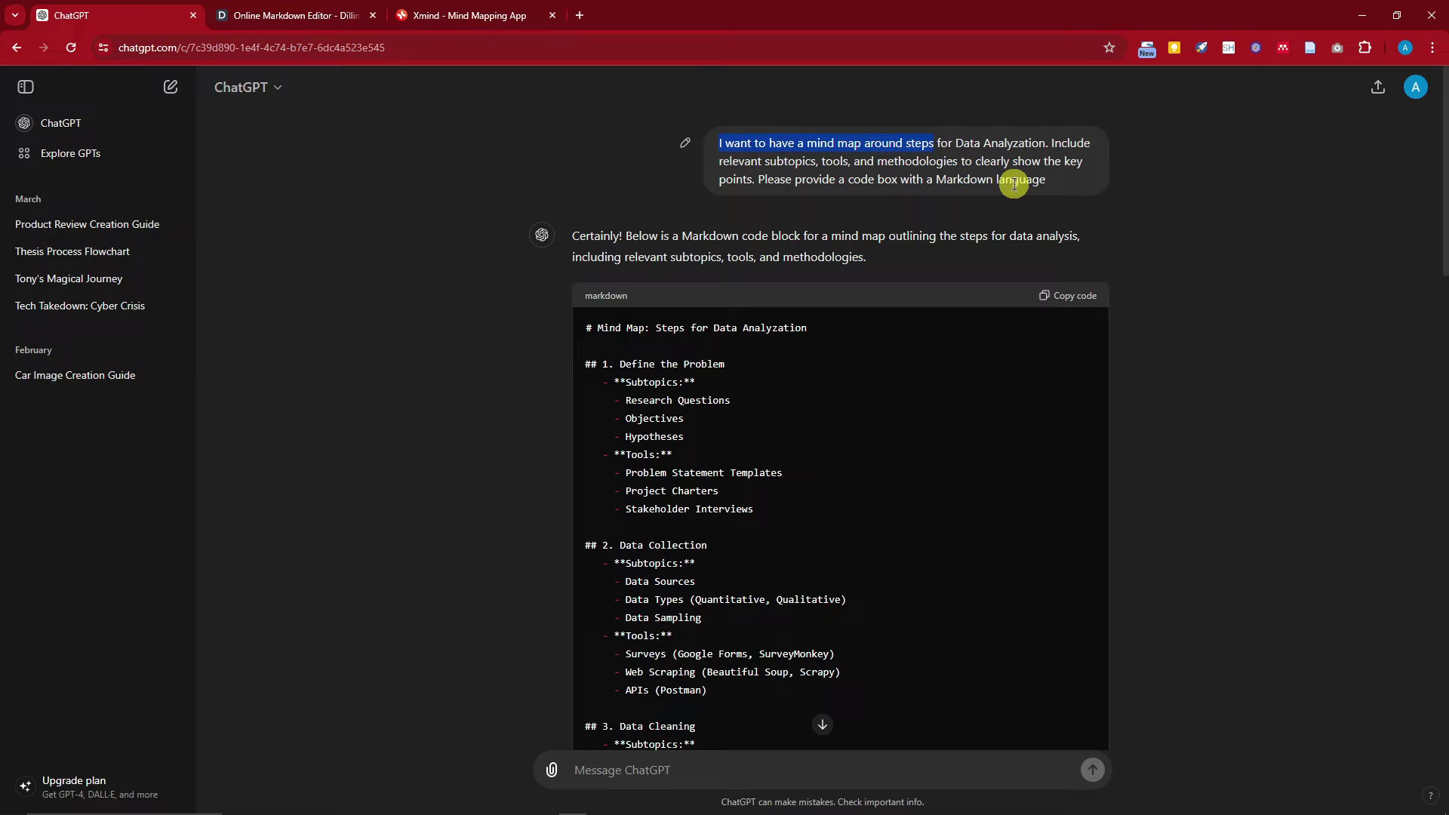
{"action": "left_click", "coordinate": [1055, 143]}
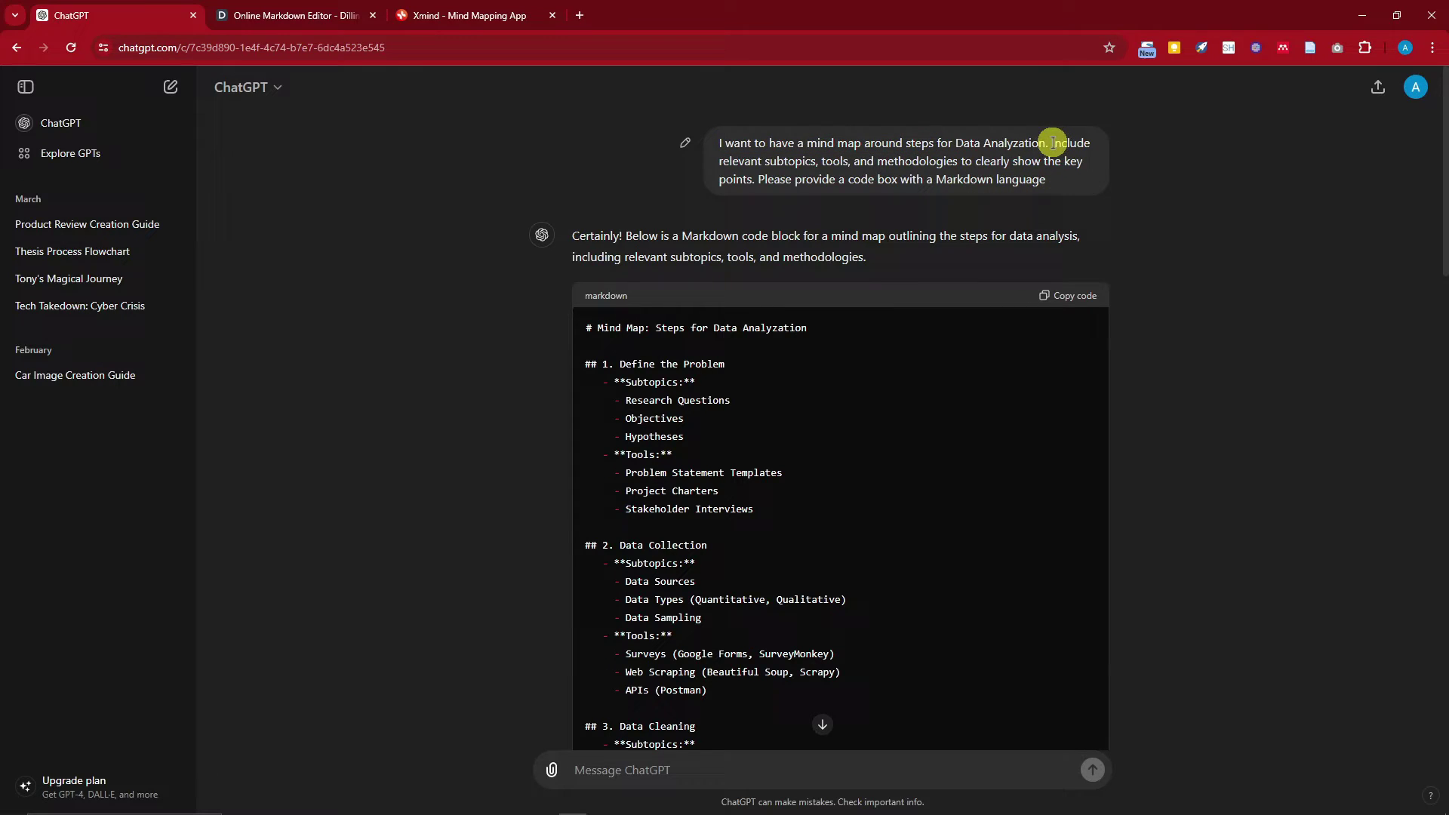
{"action": "left_click_drag", "start_coordinate": [1053, 142], "coordinate": [816, 163]}
{"action": "left_click", "coordinate": [919, 186]}
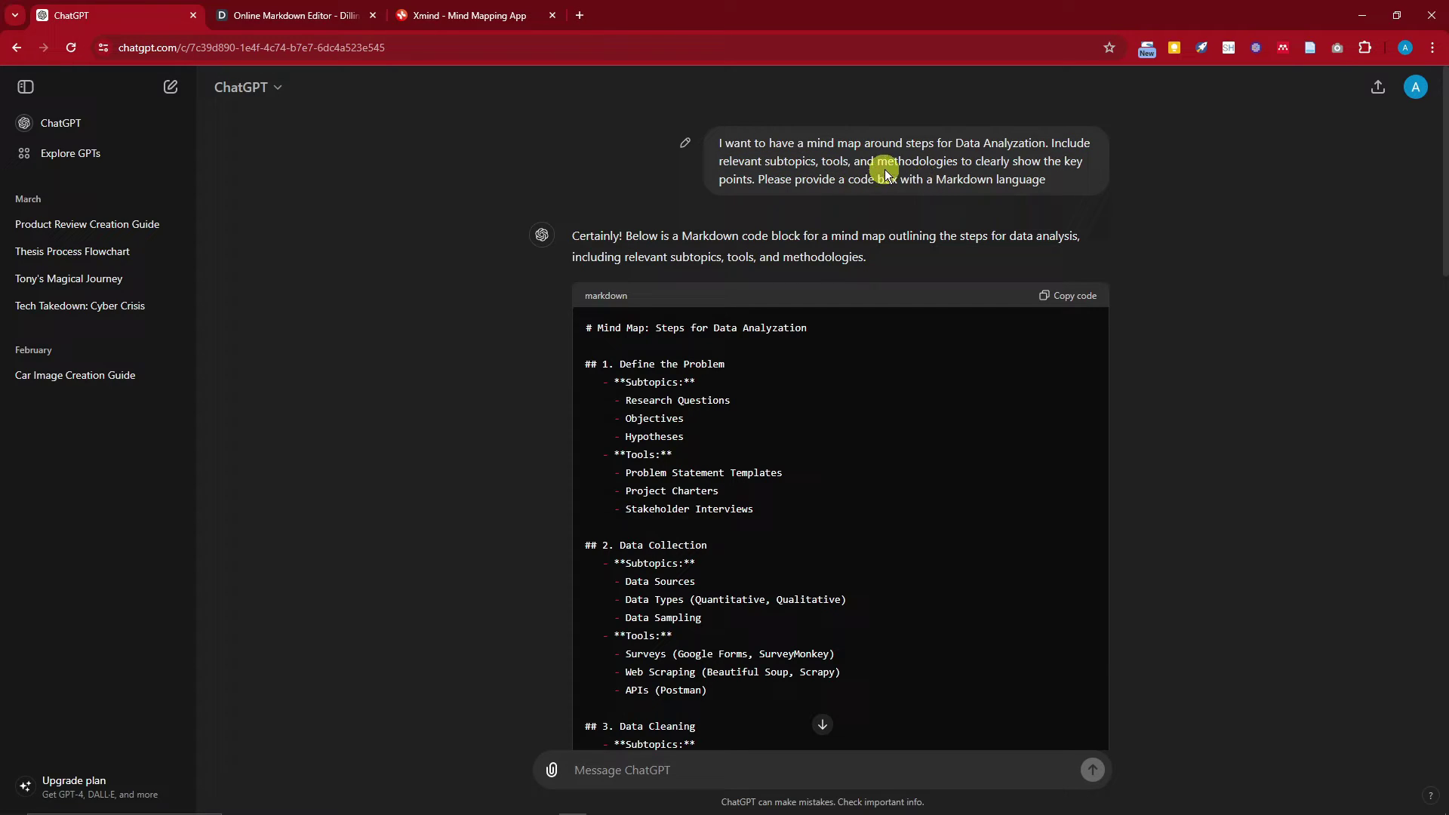
{"action": "left_click_drag", "start_coordinate": [874, 162], "coordinate": [961, 160]}
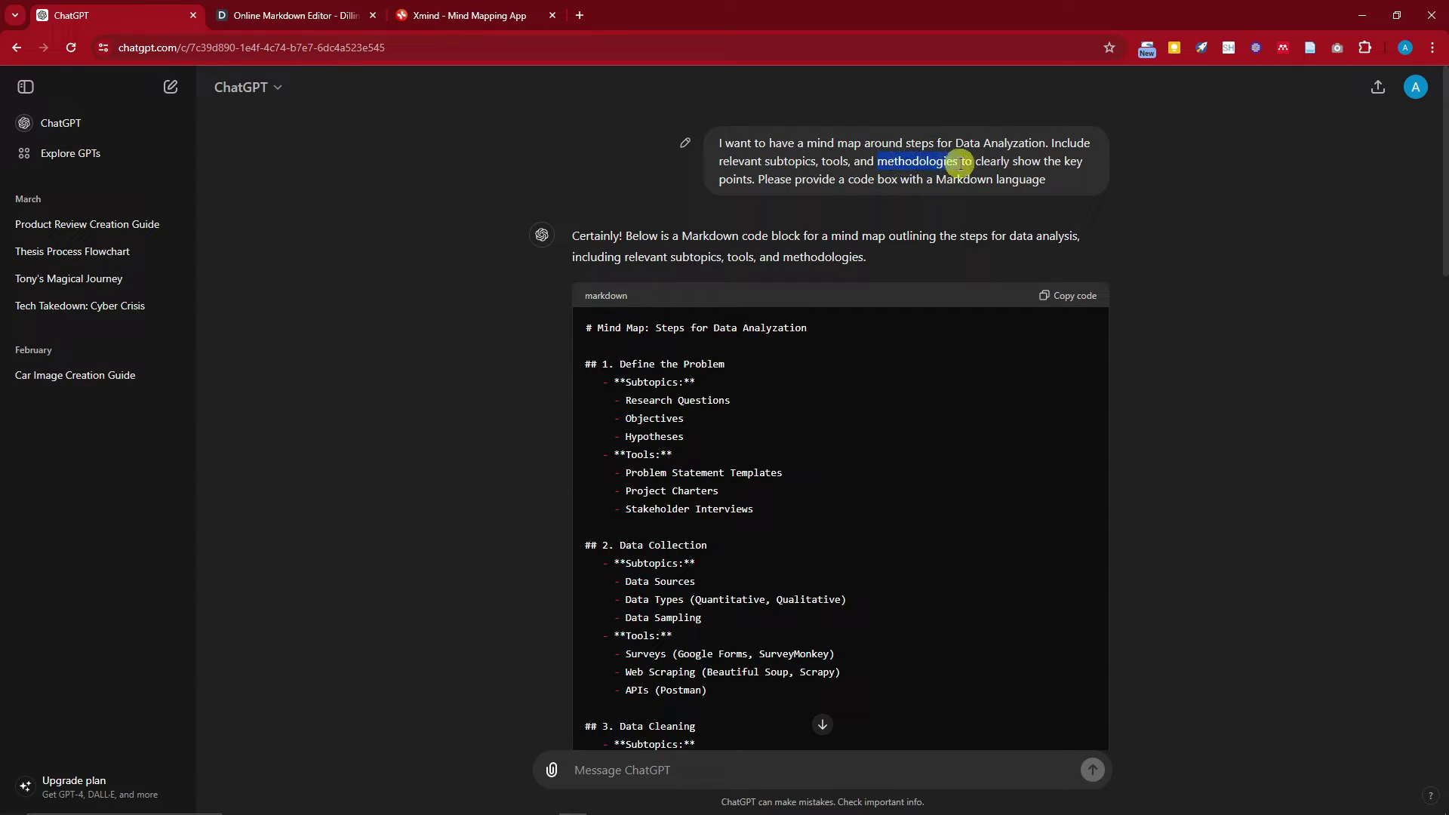
{"action": "left_click", "coordinate": [1018, 163]}
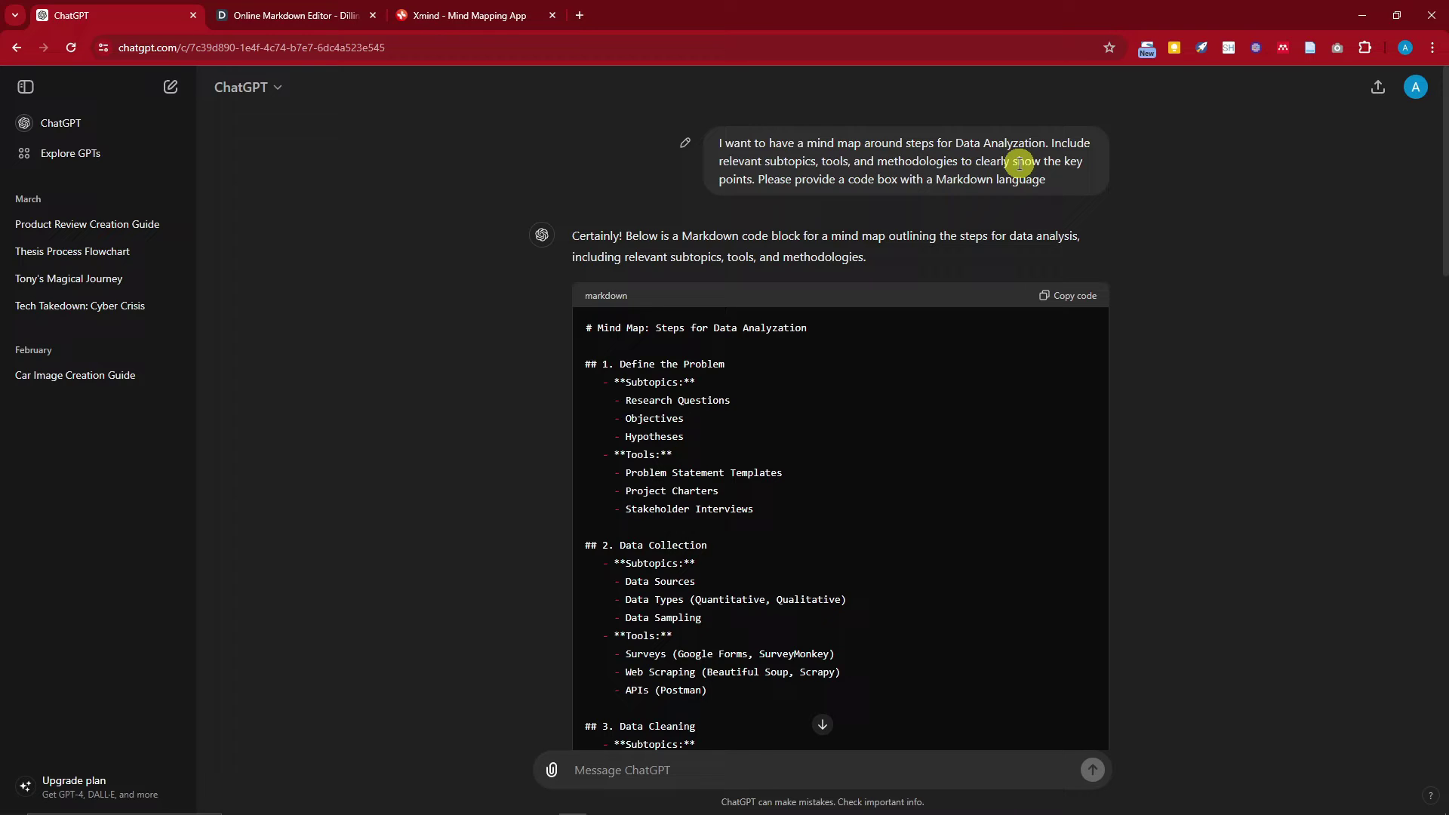
{"action": "left_click_drag", "start_coordinate": [936, 179], "coordinate": [1024, 178]}
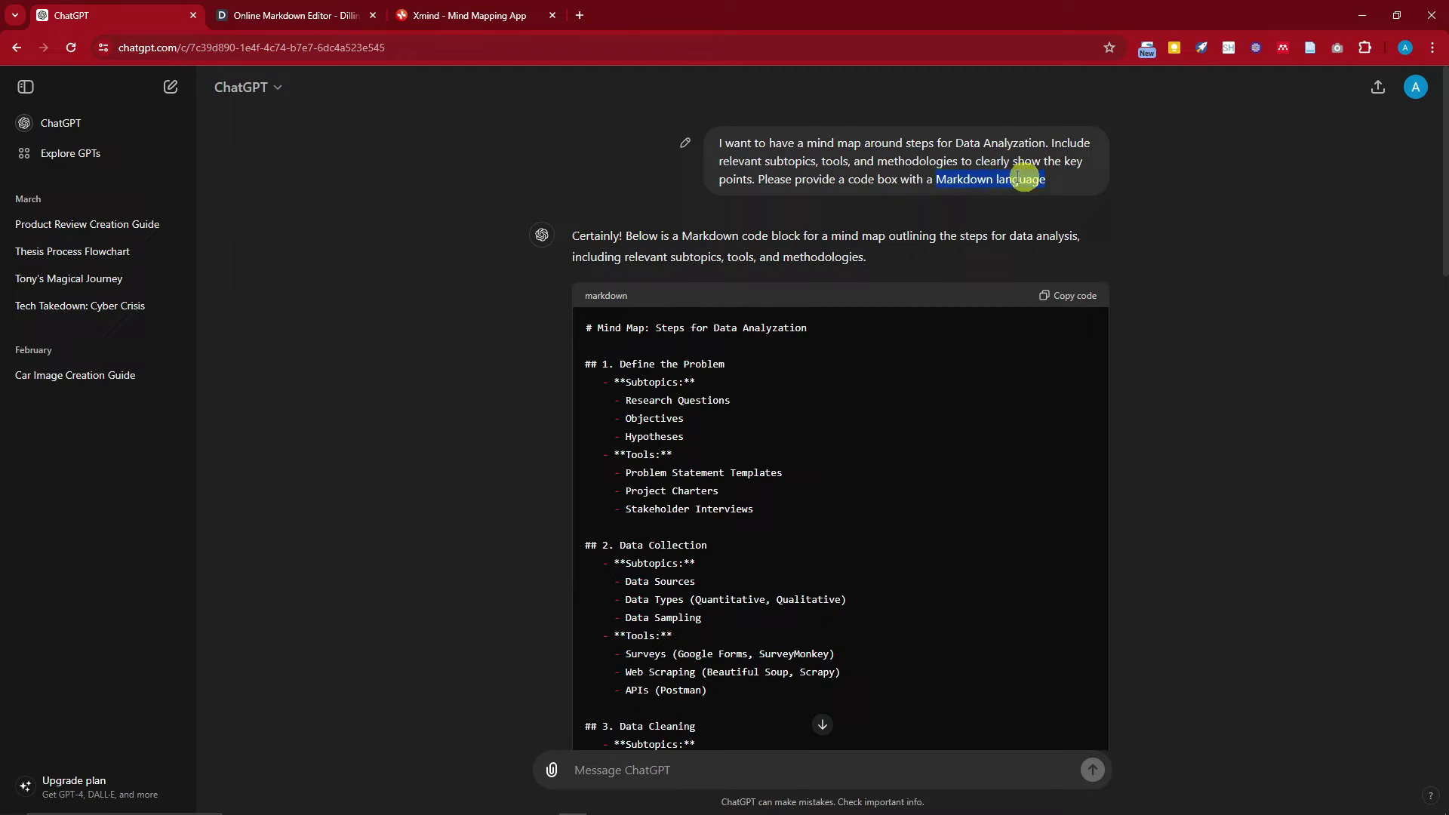
{"action": "left_click", "coordinate": [896, 179]}
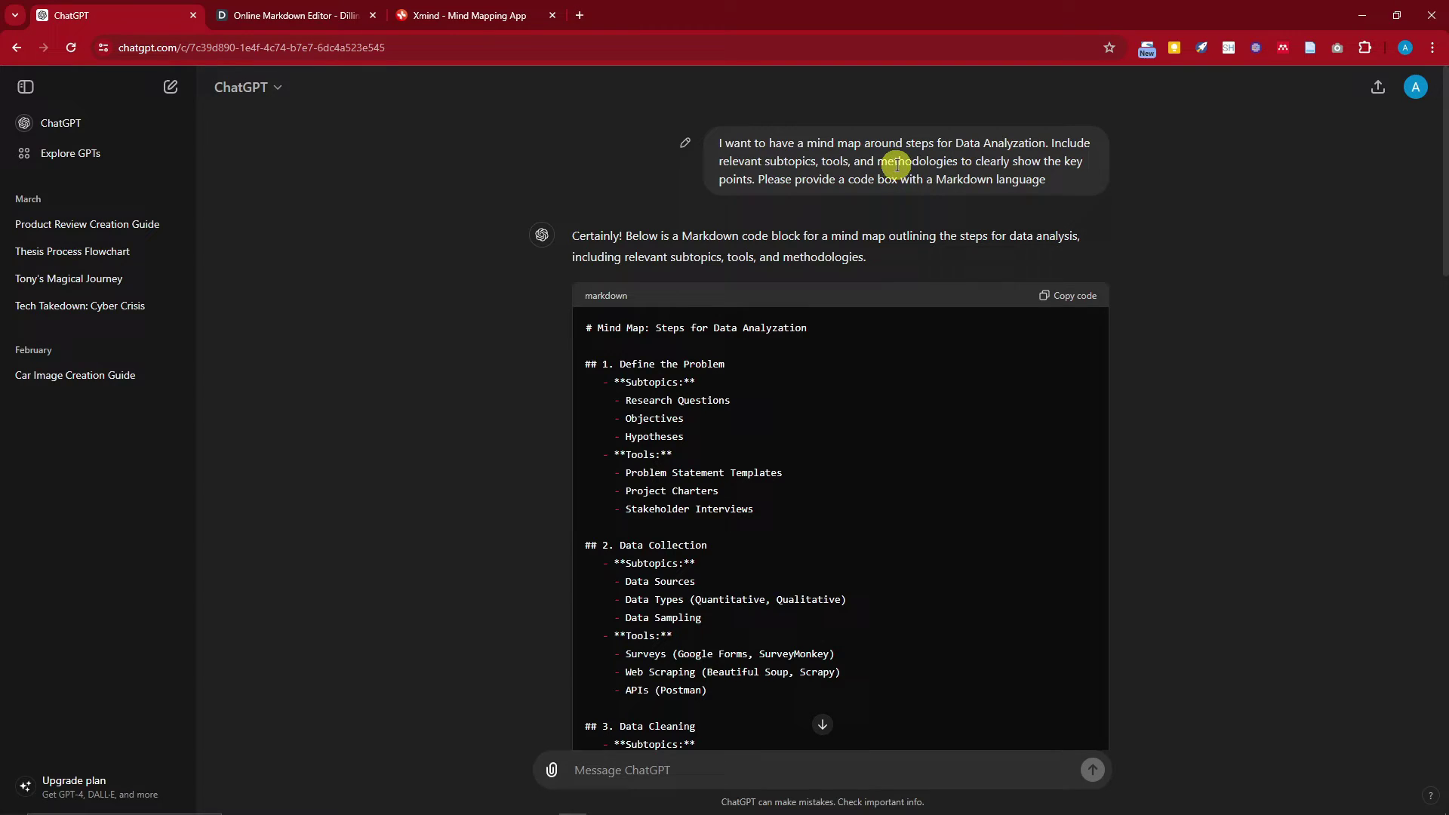
{"action": "double_click", "coordinate": [966, 180]}
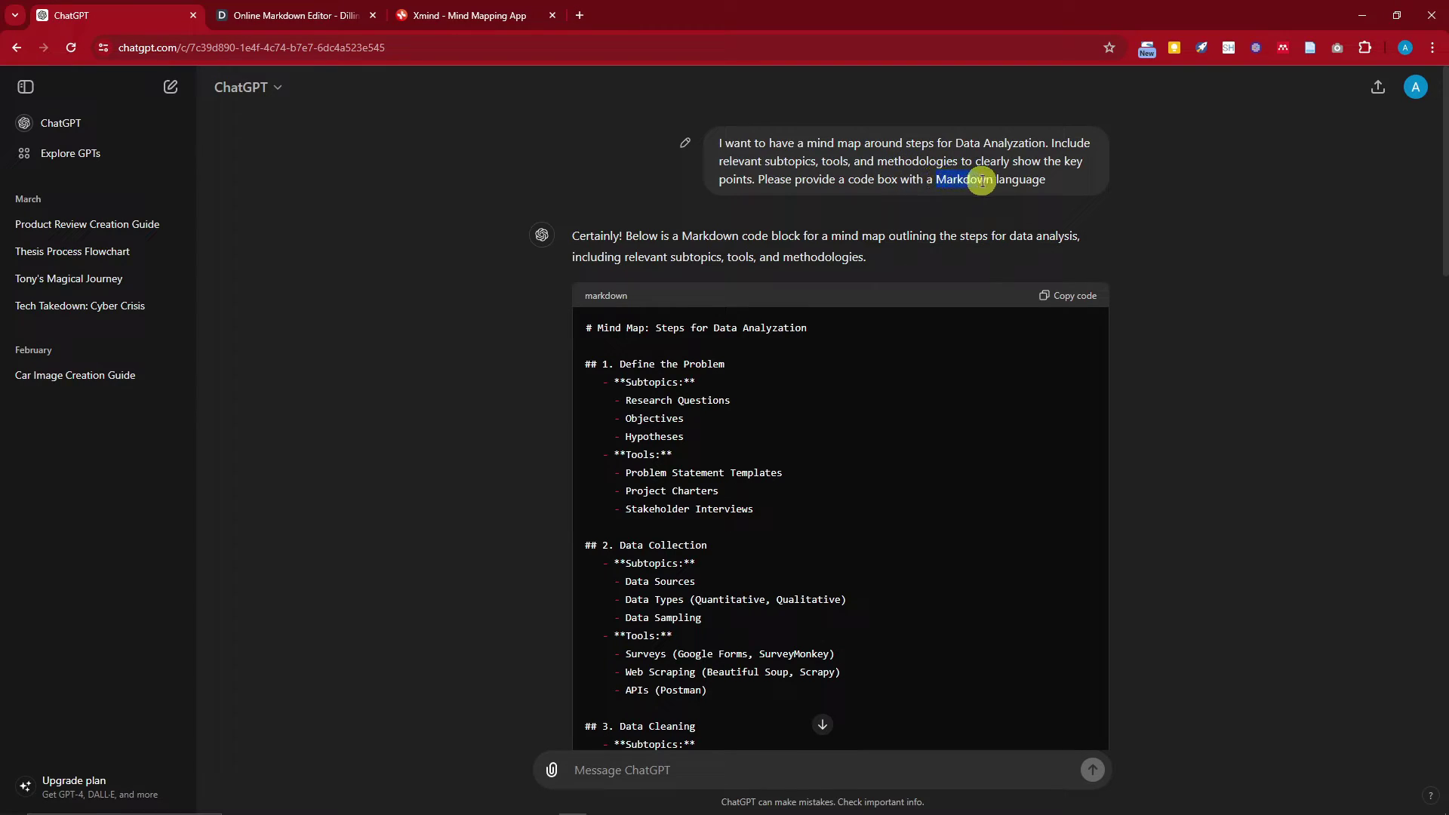
{"action": "left_click", "coordinate": [890, 175]}
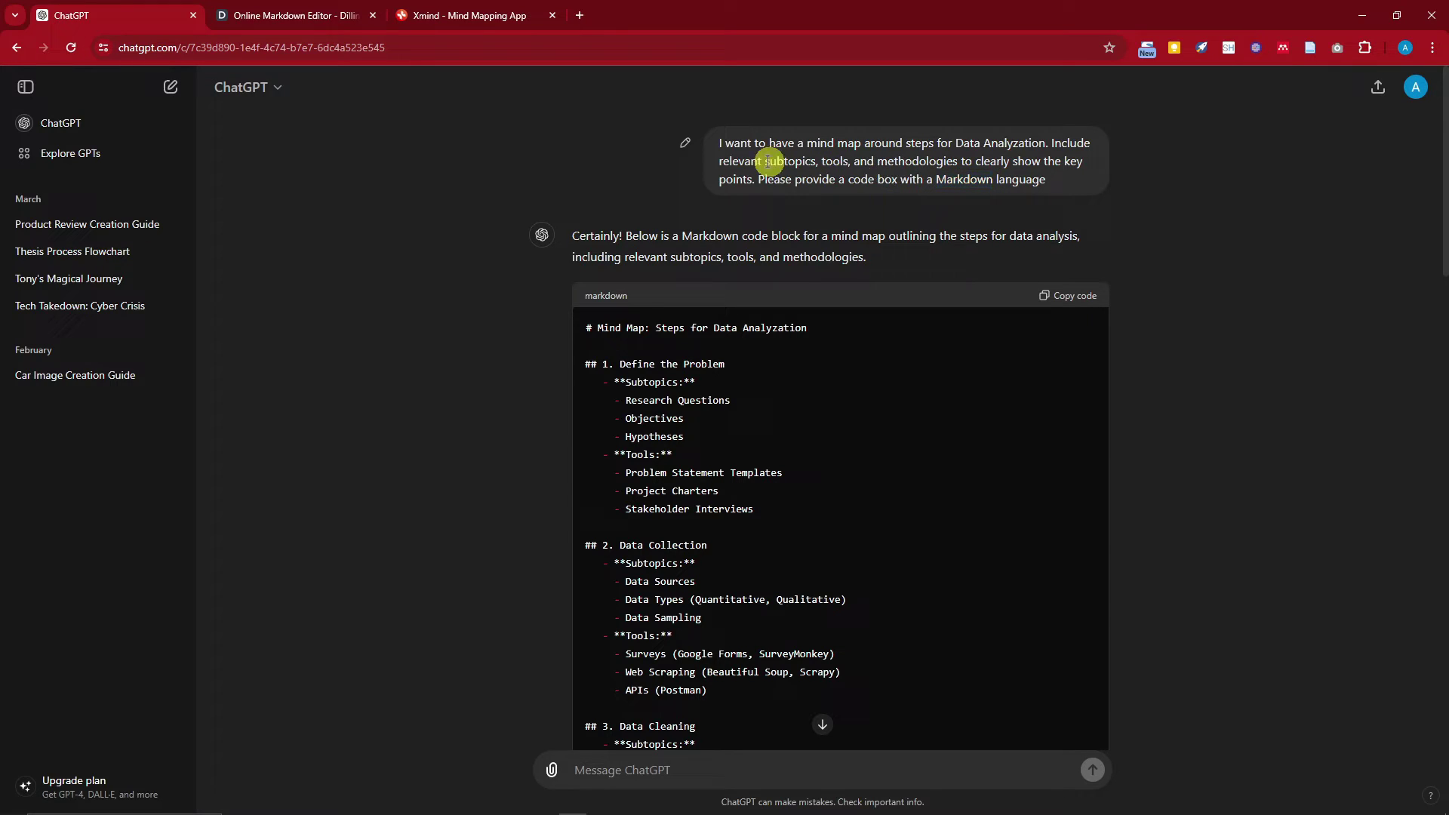
{"action": "left_click_drag", "start_coordinate": [720, 143], "coordinate": [1057, 186]}
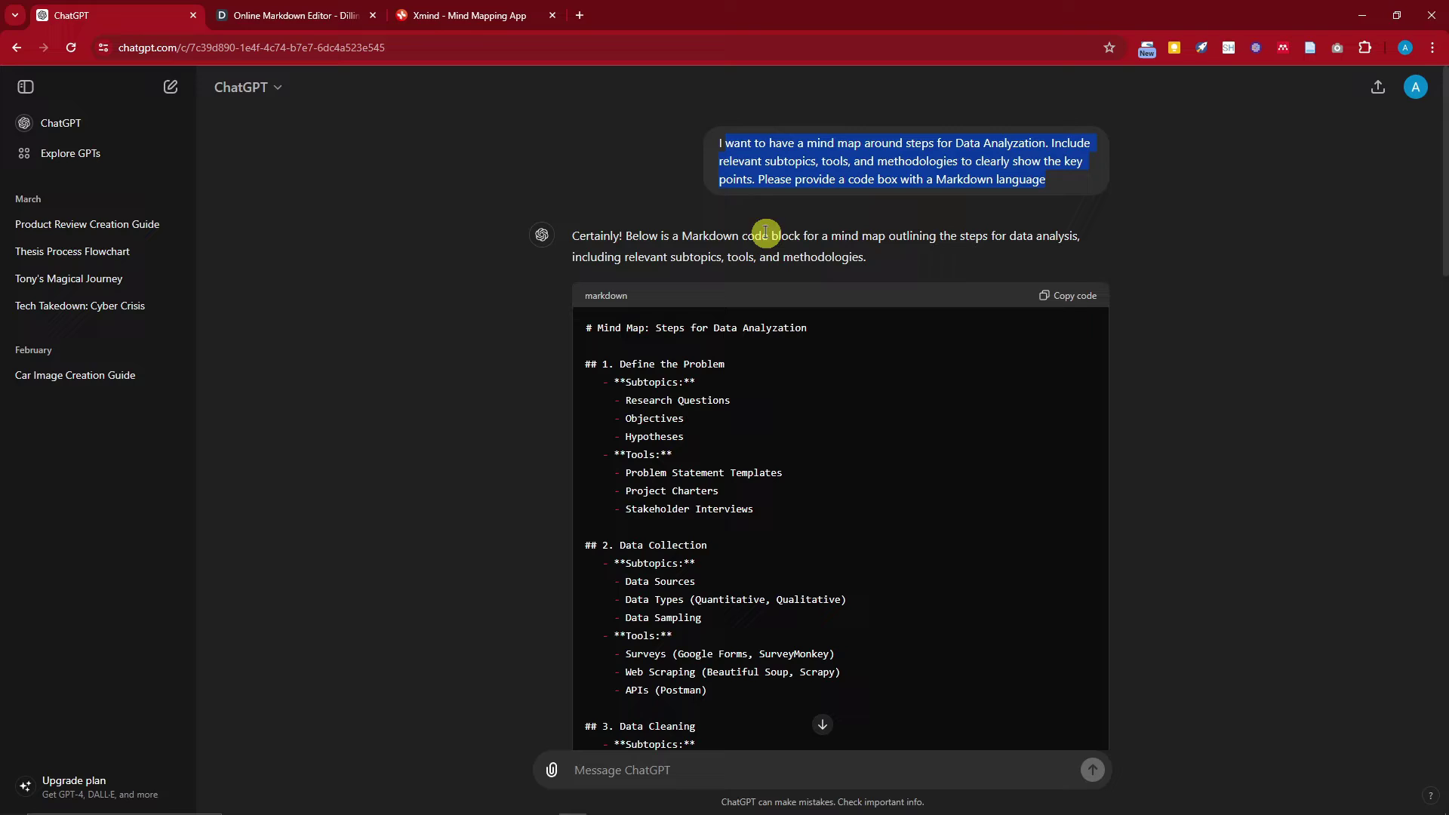
Step: Copy the Steps for Data Analyzation Markdown code block from ChatGPT's reply
{"action": "scroll", "coordinate": [707, 409], "scroll_direction": "down", "scroll_amount": 8}
{"action": "scroll", "coordinate": [895, 504], "scroll_direction": "down", "scroll_amount": 4}
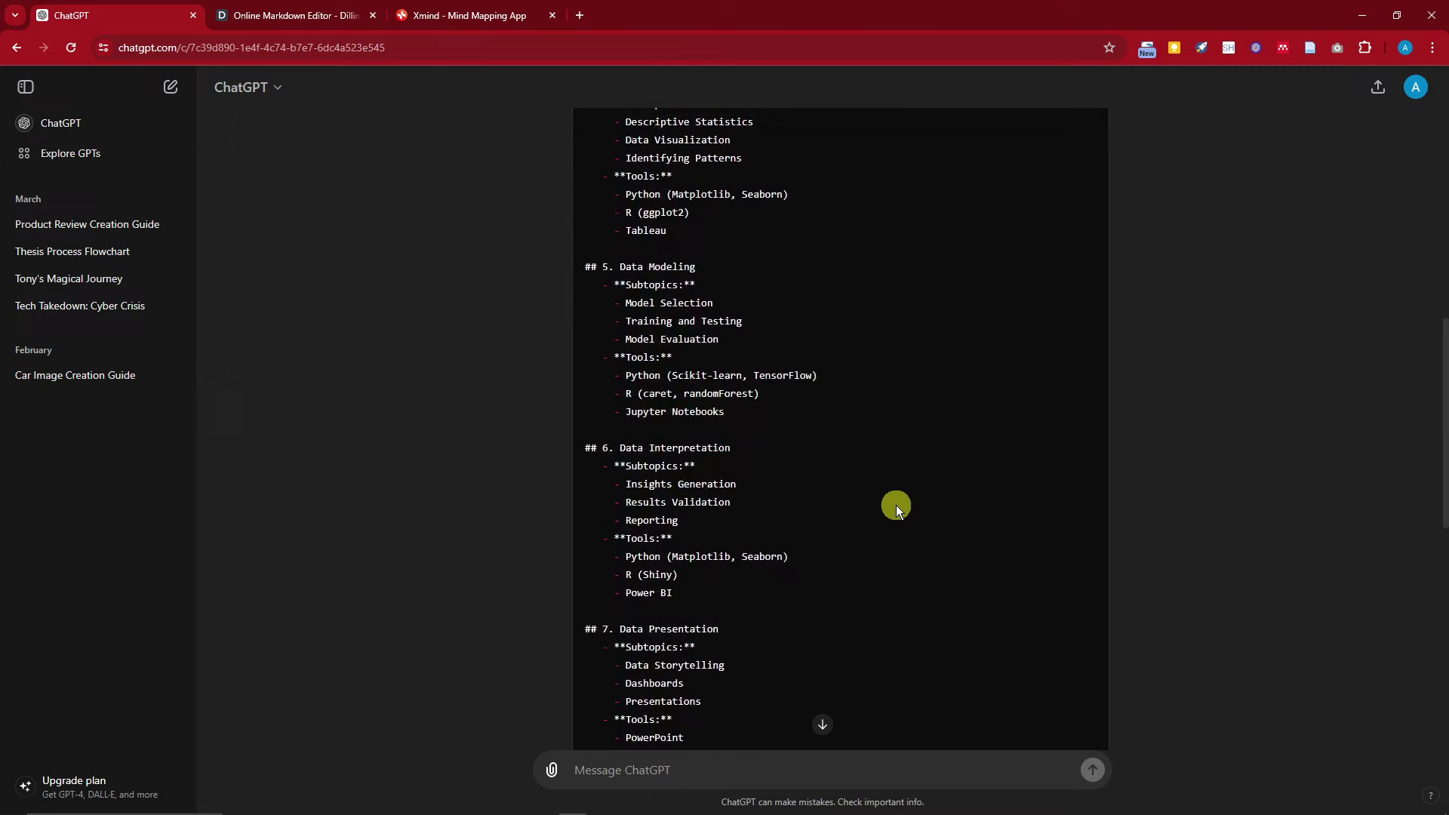
{"action": "scroll", "coordinate": [890, 498], "scroll_direction": "up", "scroll_amount": 12}
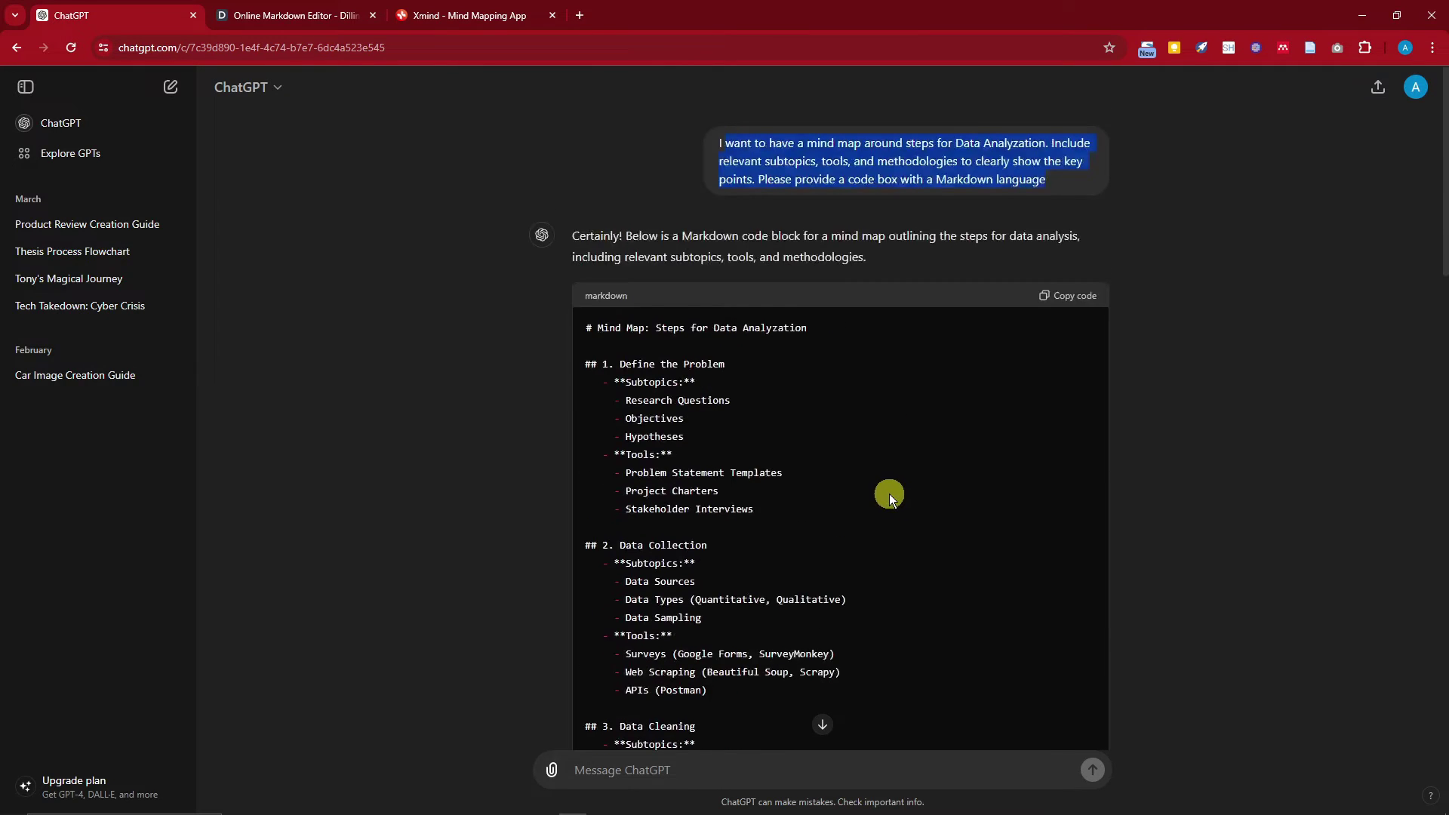
{"action": "left_click", "coordinate": [1064, 297]}
{"action": "double_click", "coordinate": [587, 299]}
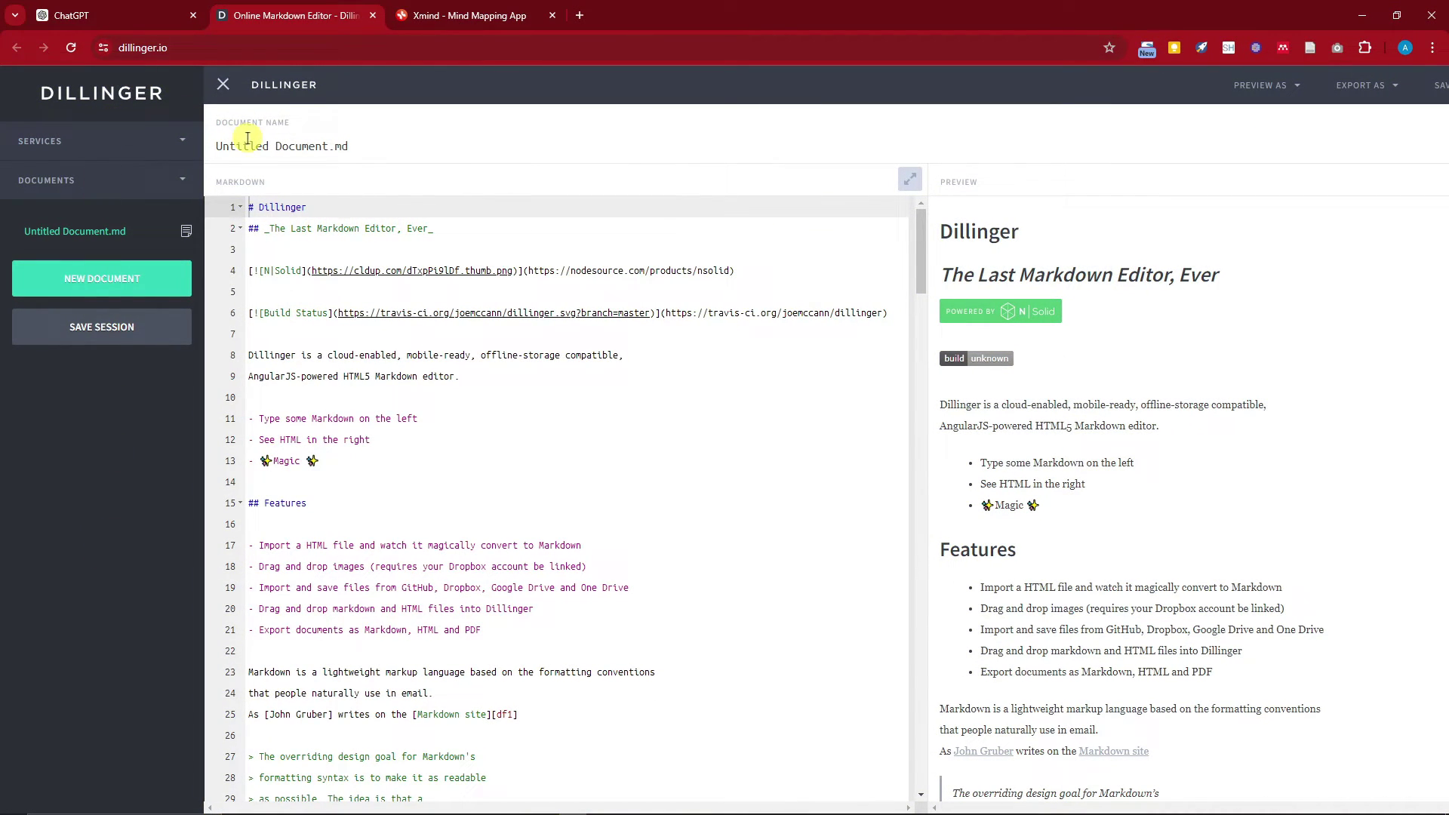
Step: Create a new Dillinger document and delete all of its sample Markdown text
{"action": "left_click", "coordinate": [144, 48]}
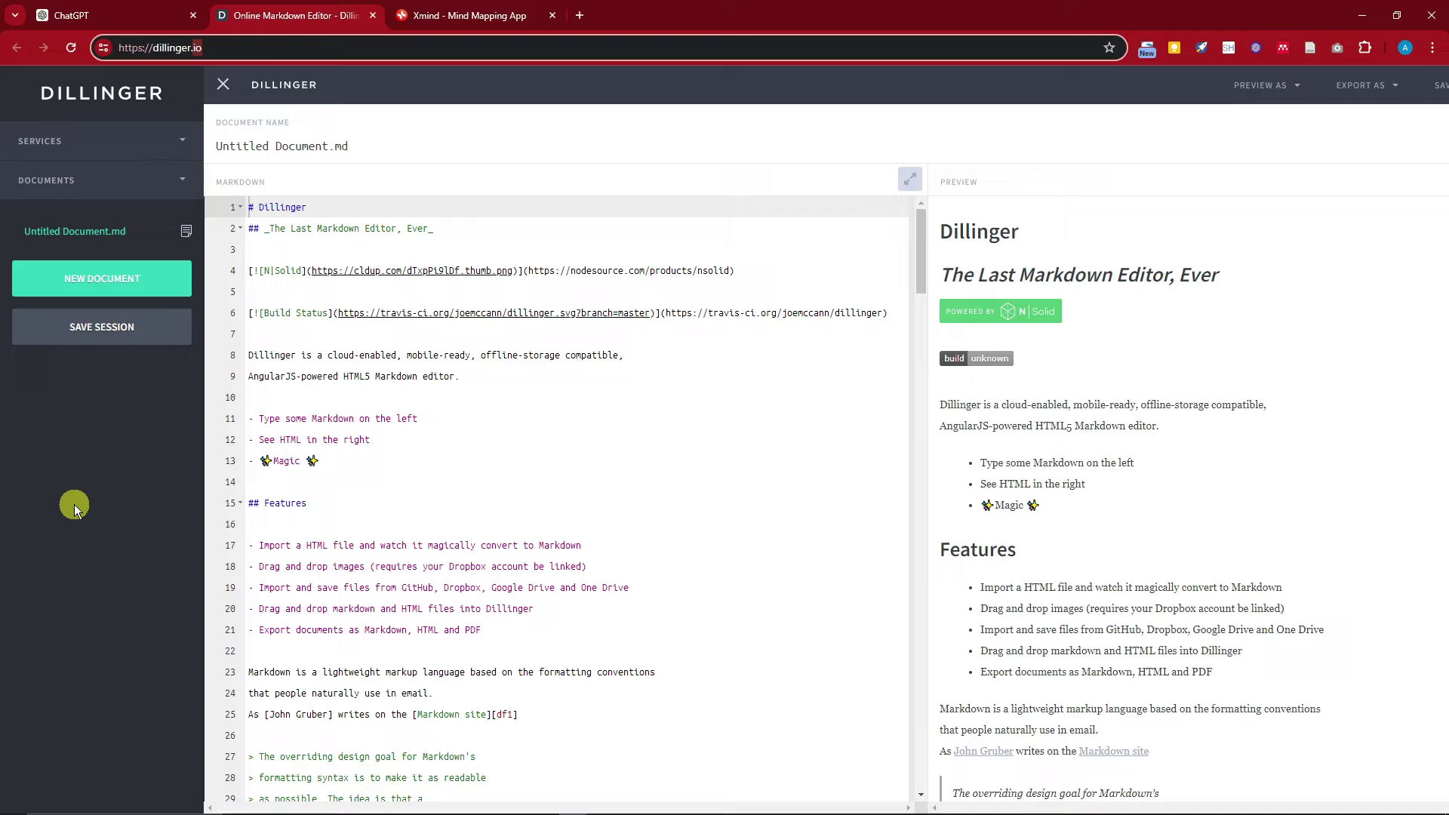
{"action": "left_click", "coordinate": [93, 492]}
{"action": "left_click", "coordinate": [58, 276]}
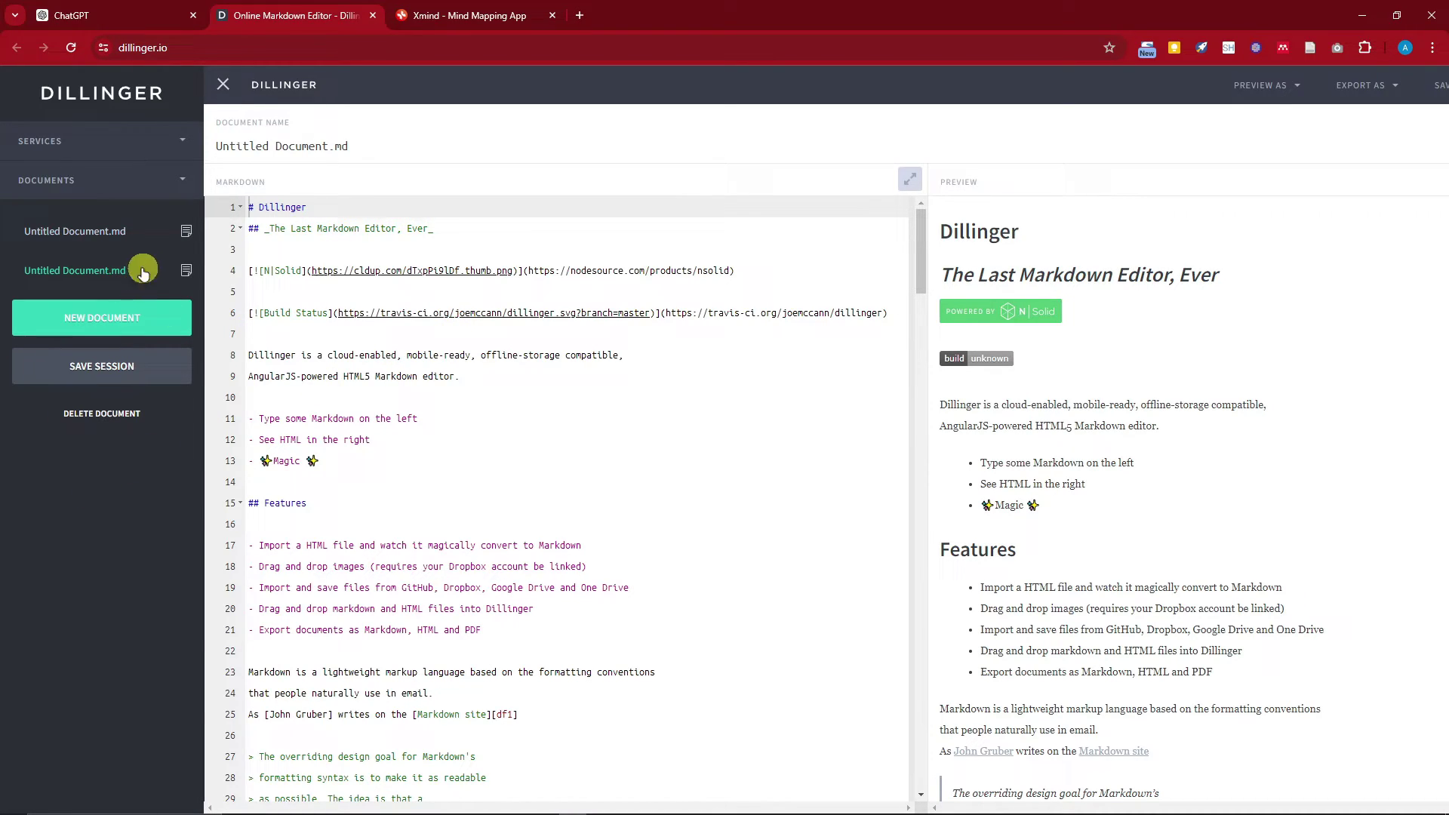
{"action": "left_click", "coordinate": [113, 231]}
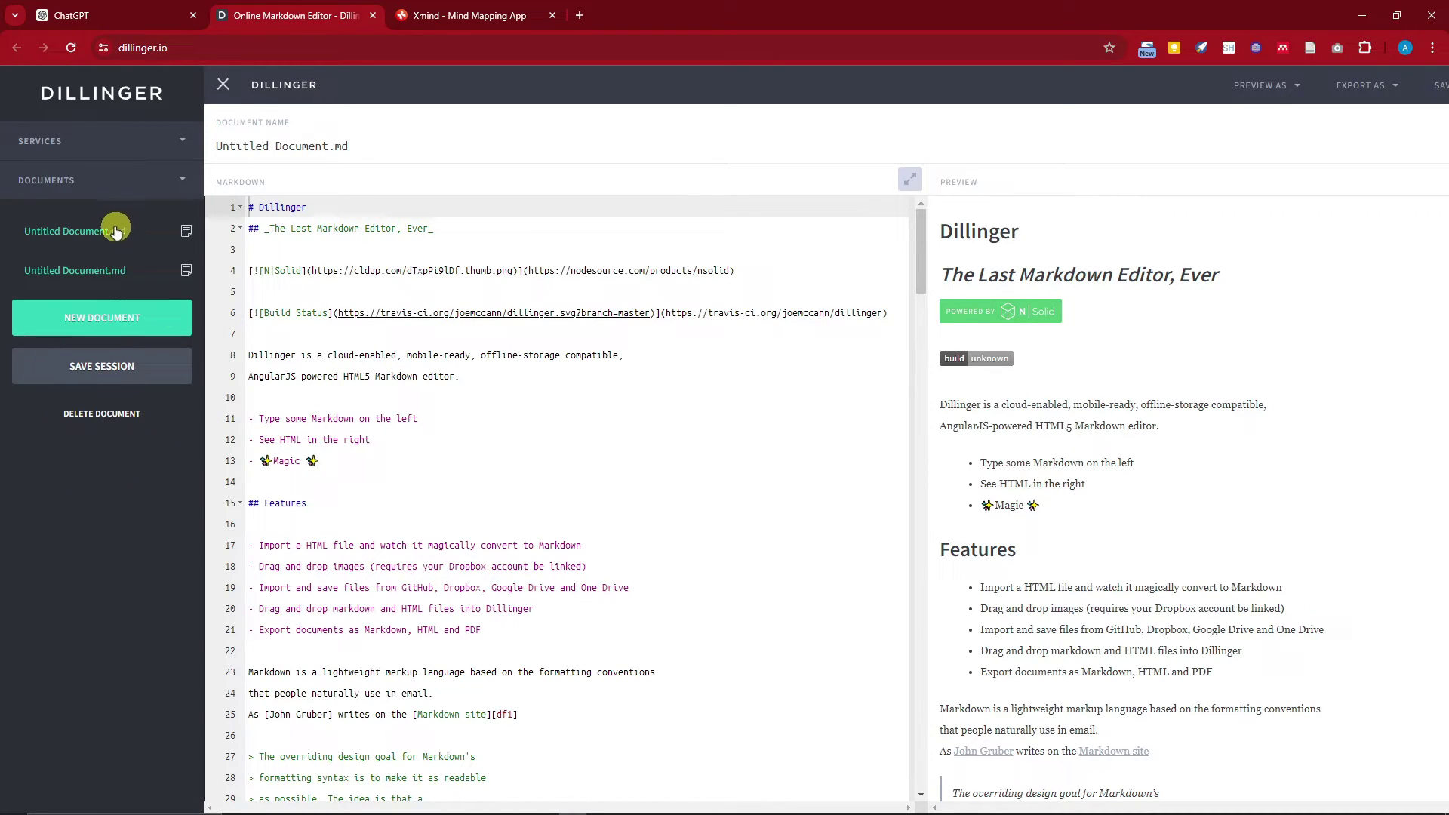
{"action": "left_click", "coordinate": [416, 312]}
{"action": "key", "text": "ctrl+a"}
{"action": "key", "text": "BackSpace"}
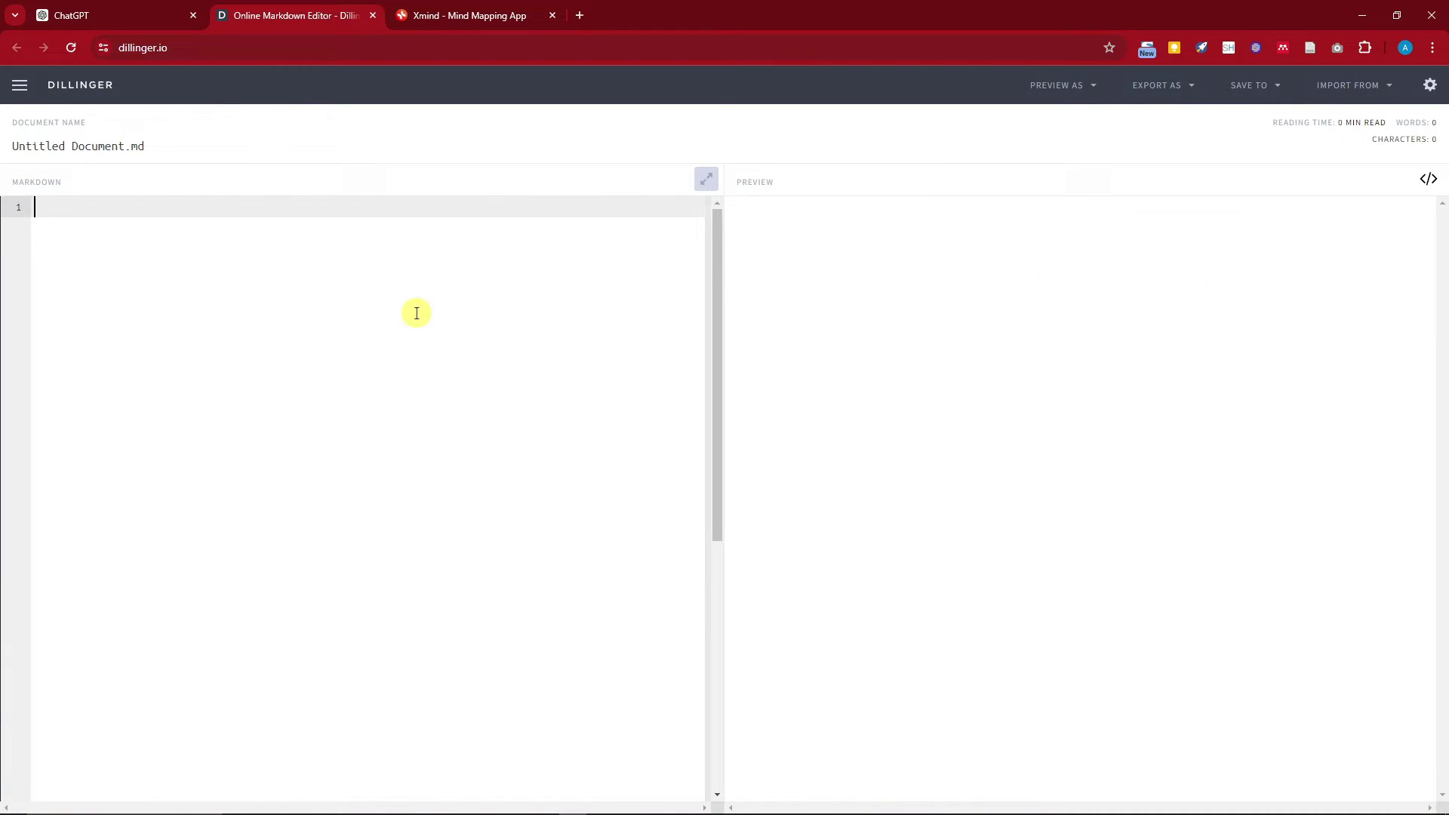
Step: Name the document MARKDOWN SAMPLE and paste the copied mind-map Markdown into the editor
{"action": "left_click", "coordinate": [73, 145]}
{"action": "type", "text": "MARKDOWN SAMPLE"}
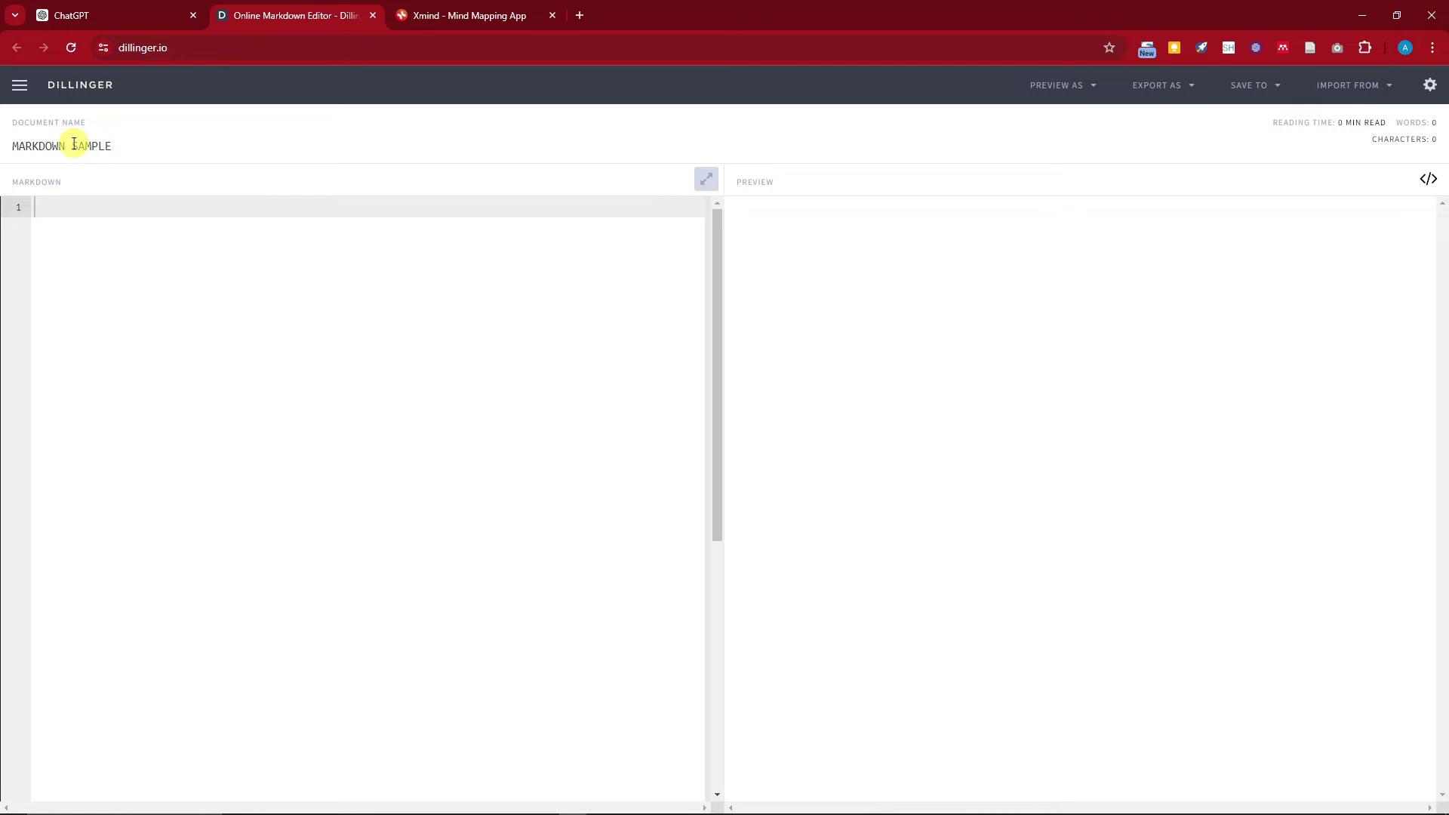
{"action": "left_click", "coordinate": [45, 212]}
{"action": "right_click", "coordinate": [56, 212]}
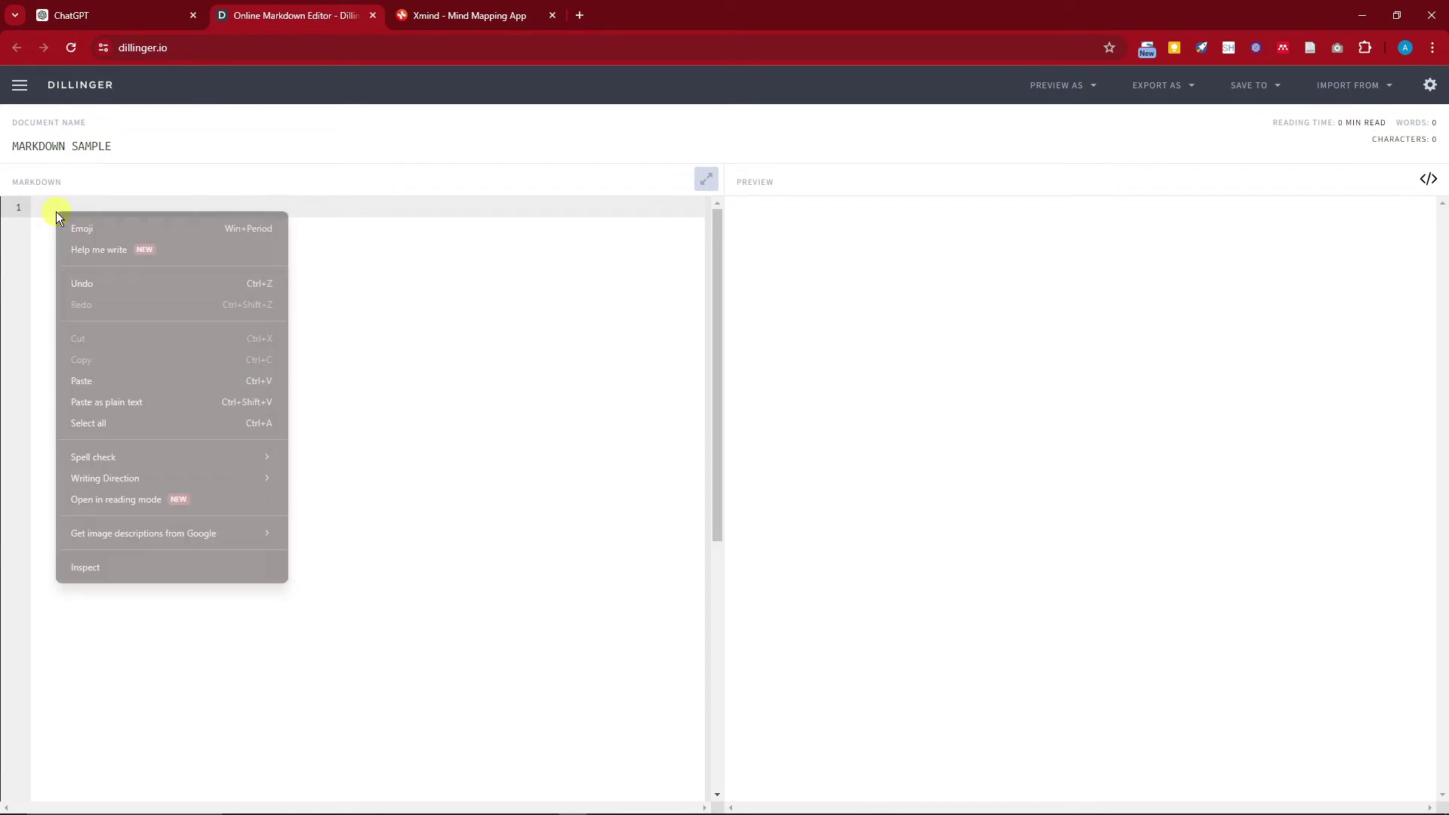
{"action": "left_click", "coordinate": [104, 381]}
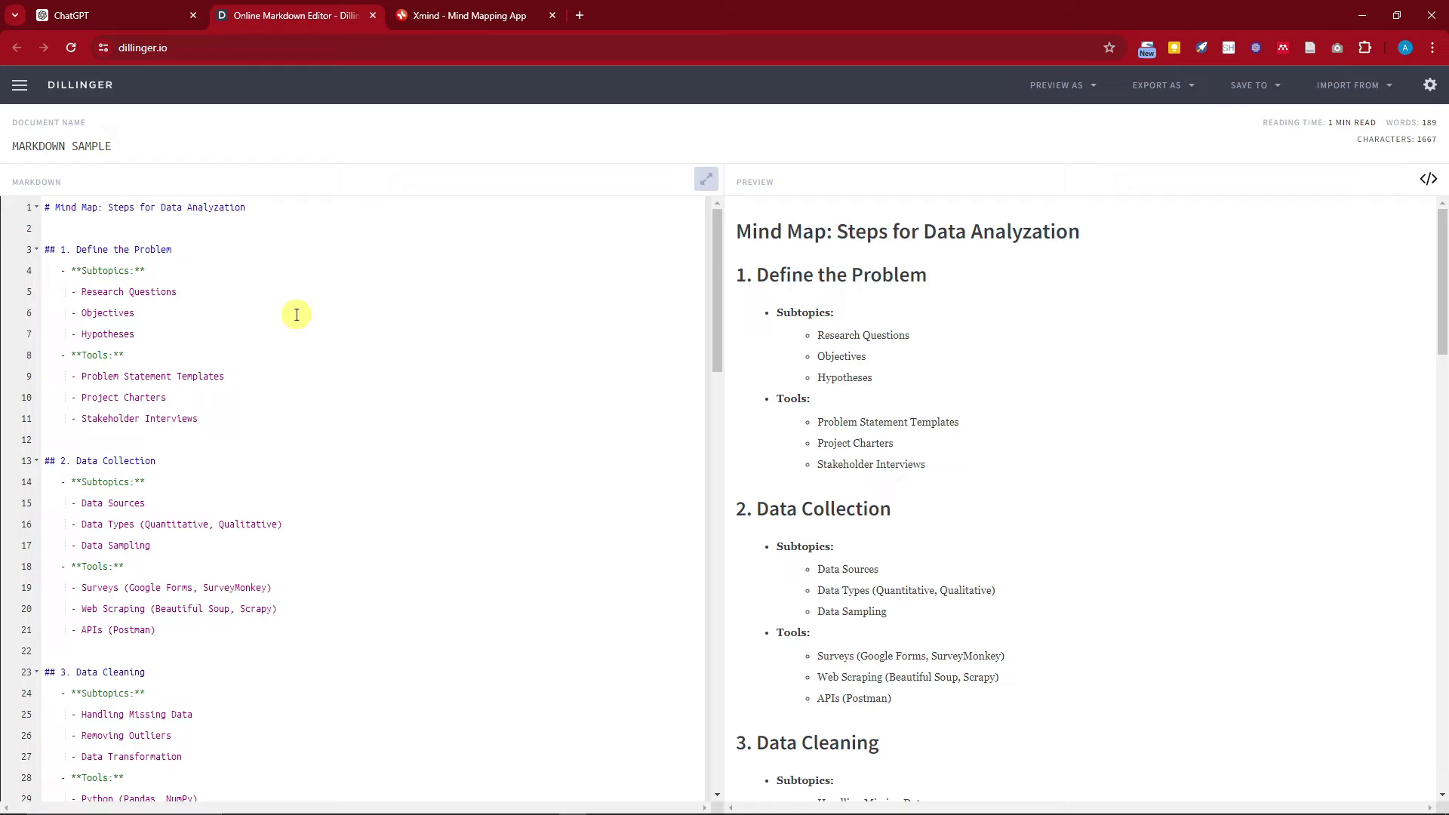
Step: Export the Dillinger document as the Markdown file MARKDOWN SAMPLE.md
{"action": "left_click", "coordinate": [1187, 87]}
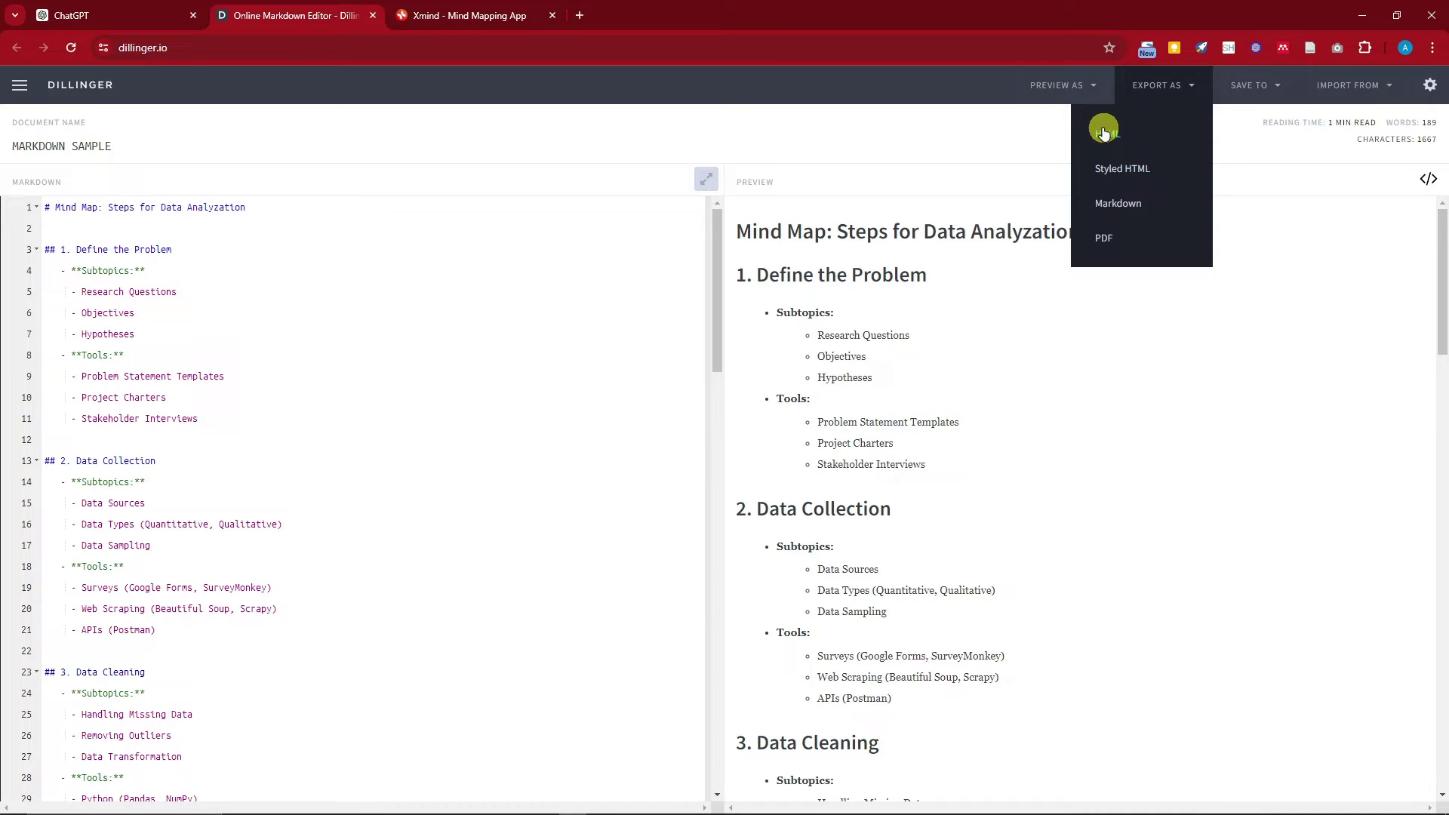
{"action": "left_click", "coordinate": [1123, 203]}
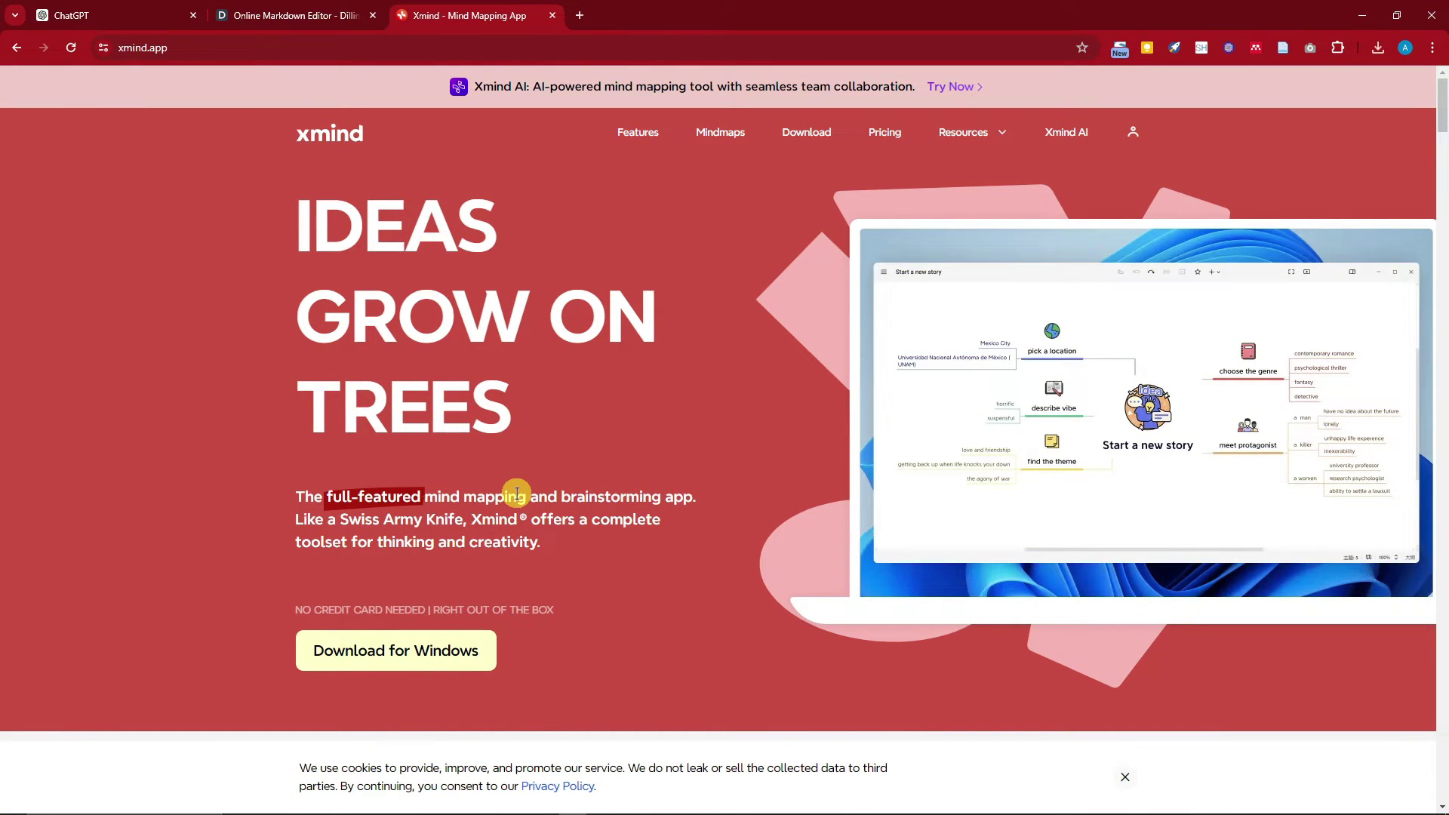
Step: Launch the Xmind desktop app from the xmind.app page to reach its template chooser
{"action": "double_click", "coordinate": [192, 48]}
{"action": "scroll", "coordinate": [443, 414], "scroll_direction": "down", "scroll_amount": 4}
{"action": "left_click", "coordinate": [183, 504]}
{"action": "scroll", "coordinate": [183, 504], "scroll_direction": "down", "scroll_amount": 6}
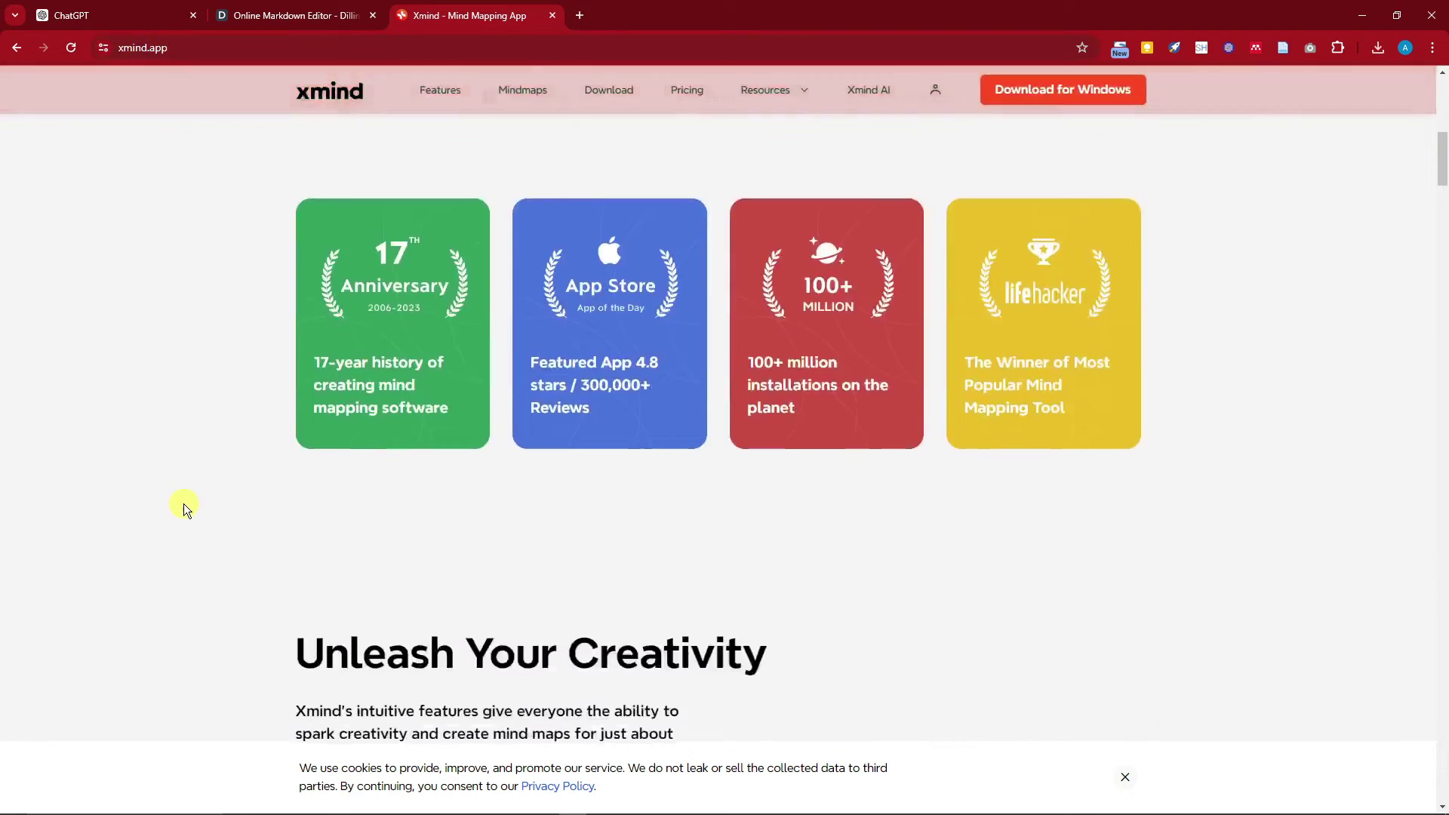
{"action": "scroll", "coordinate": [183, 504], "scroll_direction": "up", "scroll_amount": 4}
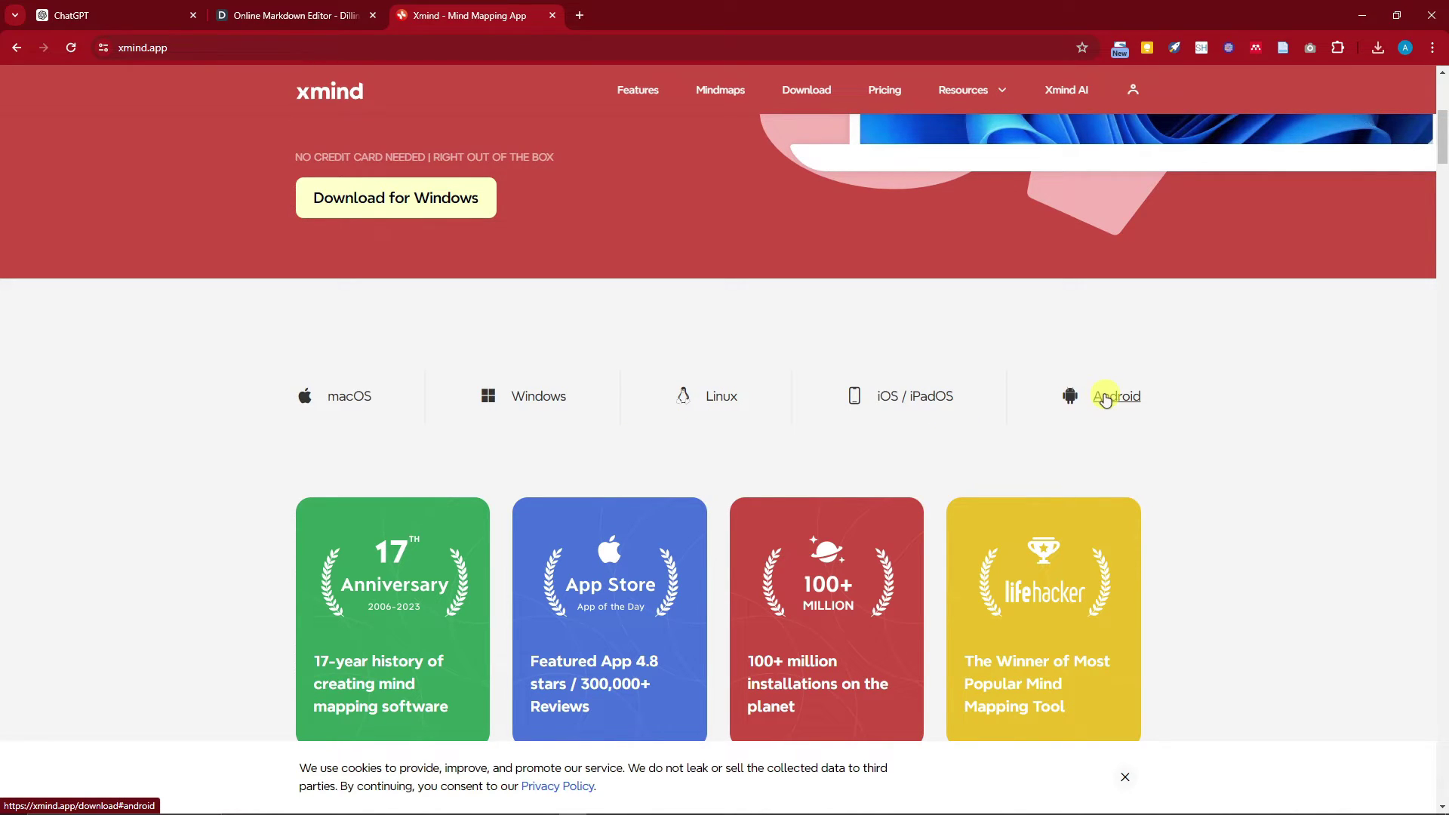
{"action": "scroll", "coordinate": [463, 476], "scroll_direction": "up", "scroll_amount": 5}
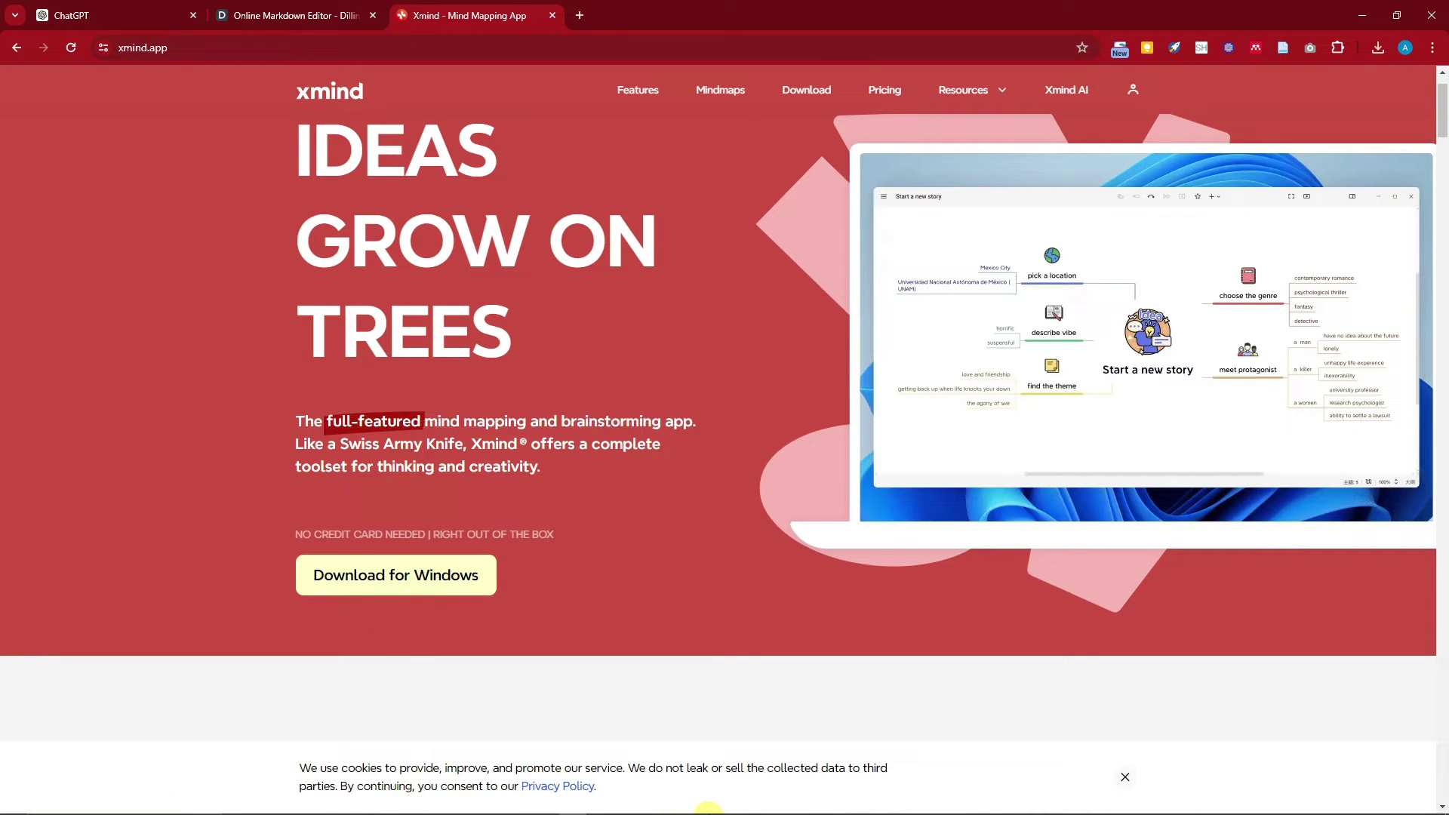
{"action": "left_click", "coordinate": [600, 804]}
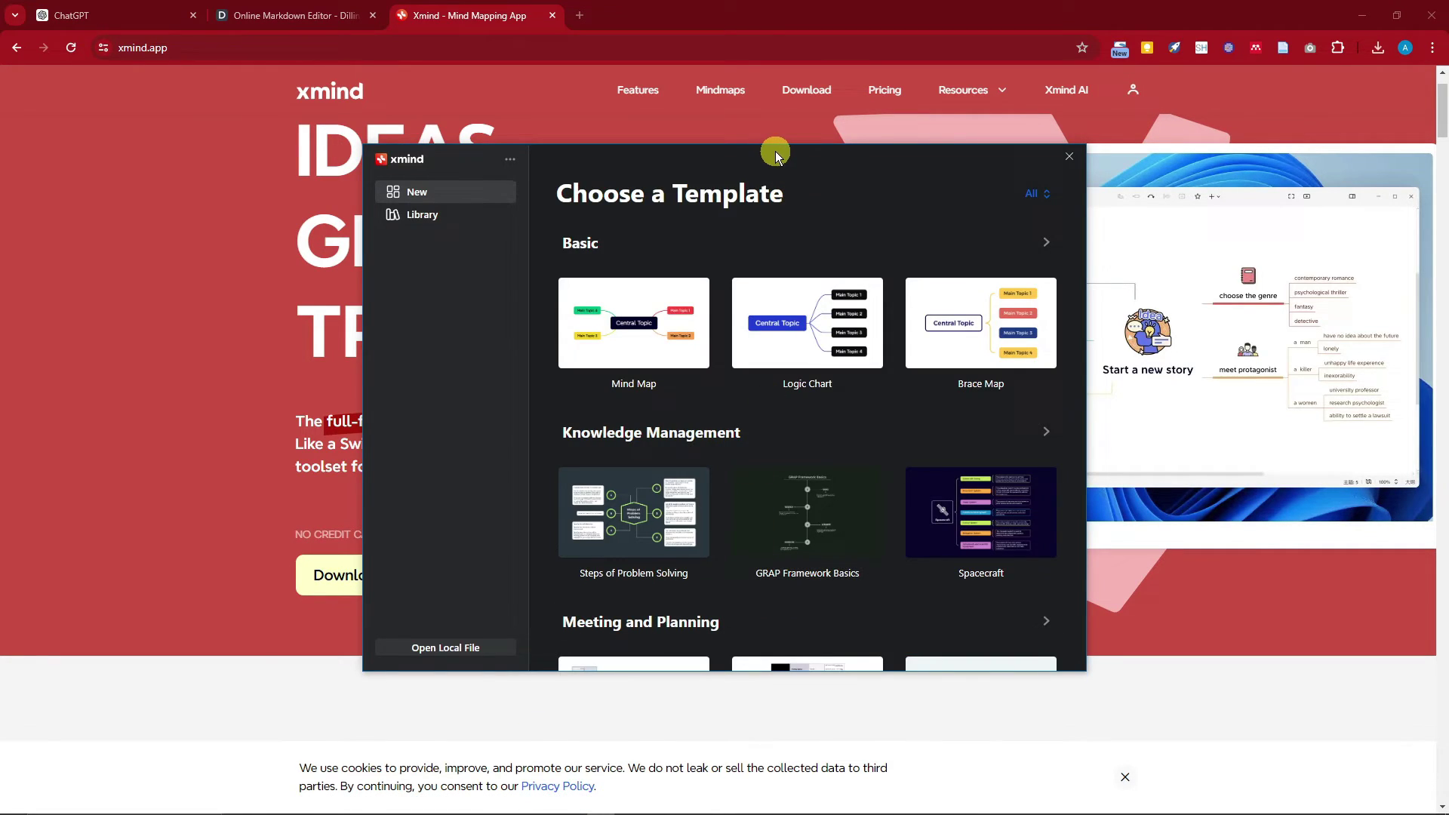
Step: Start a new map from the Mind Map template and skip the Quick Start tutorial
{"action": "left_click_drag", "start_coordinate": [776, 152], "coordinate": [689, 142]}
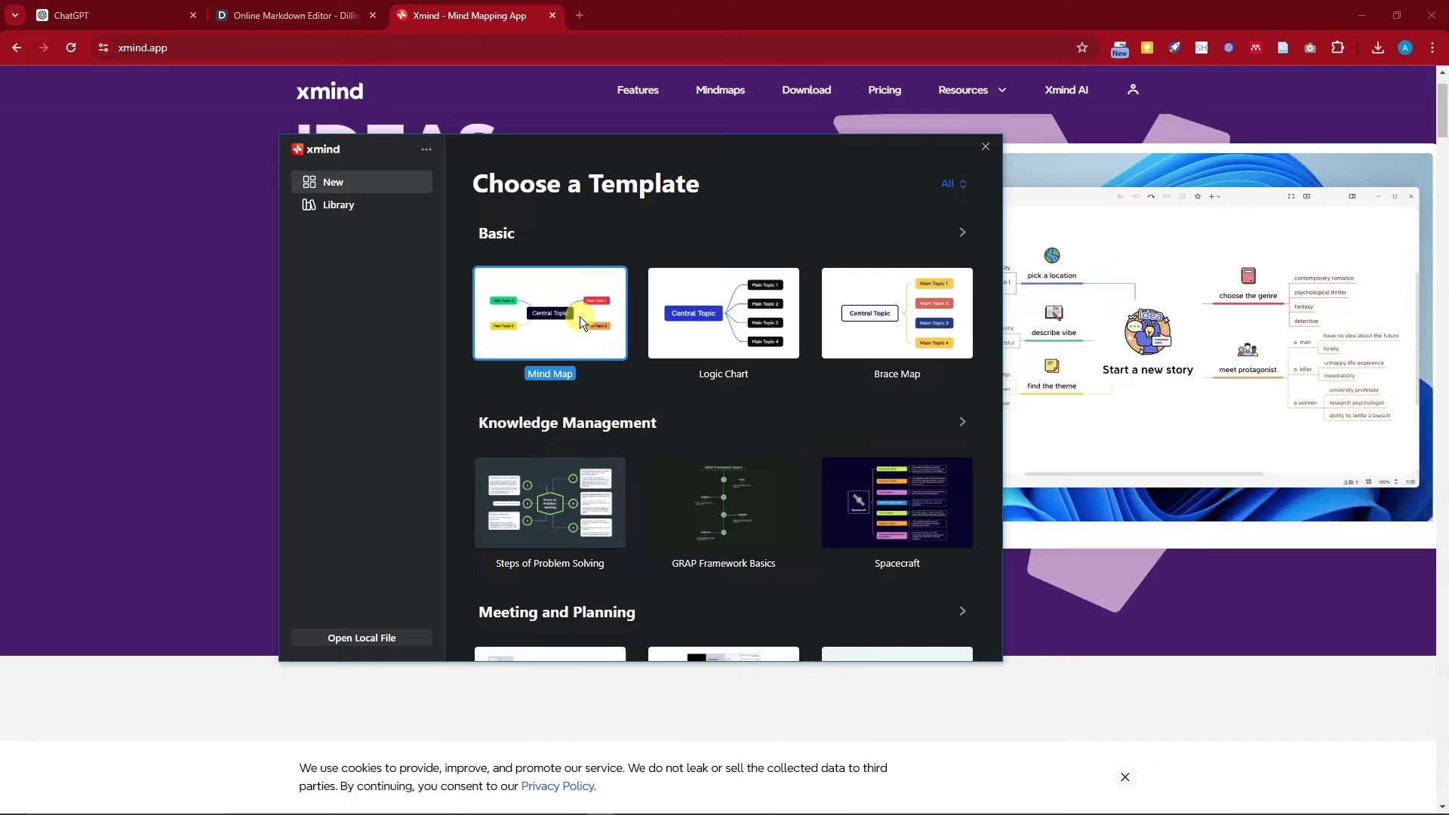
{"action": "left_click", "coordinate": [579, 315]}
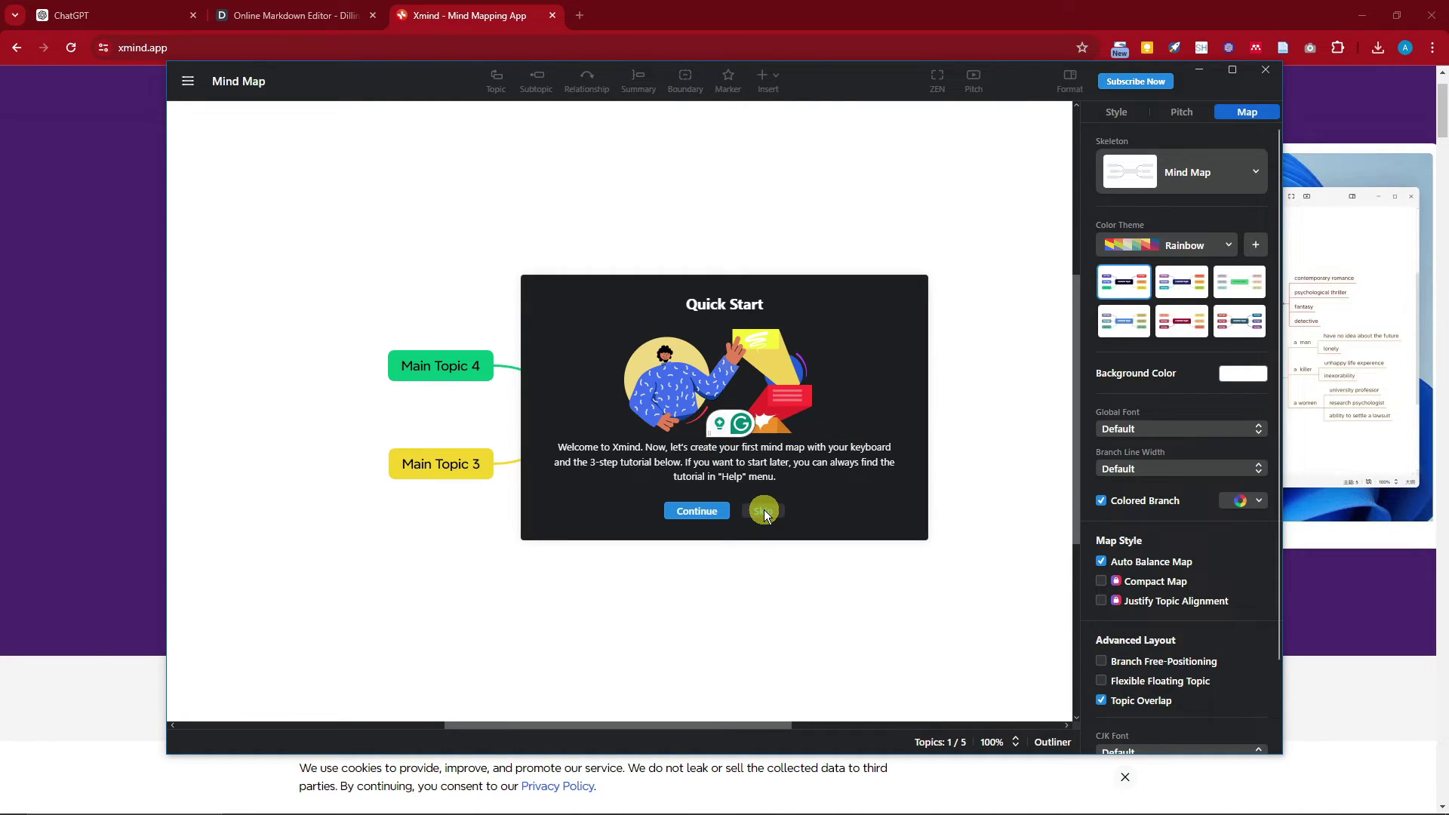
{"action": "left_click", "coordinate": [763, 512]}
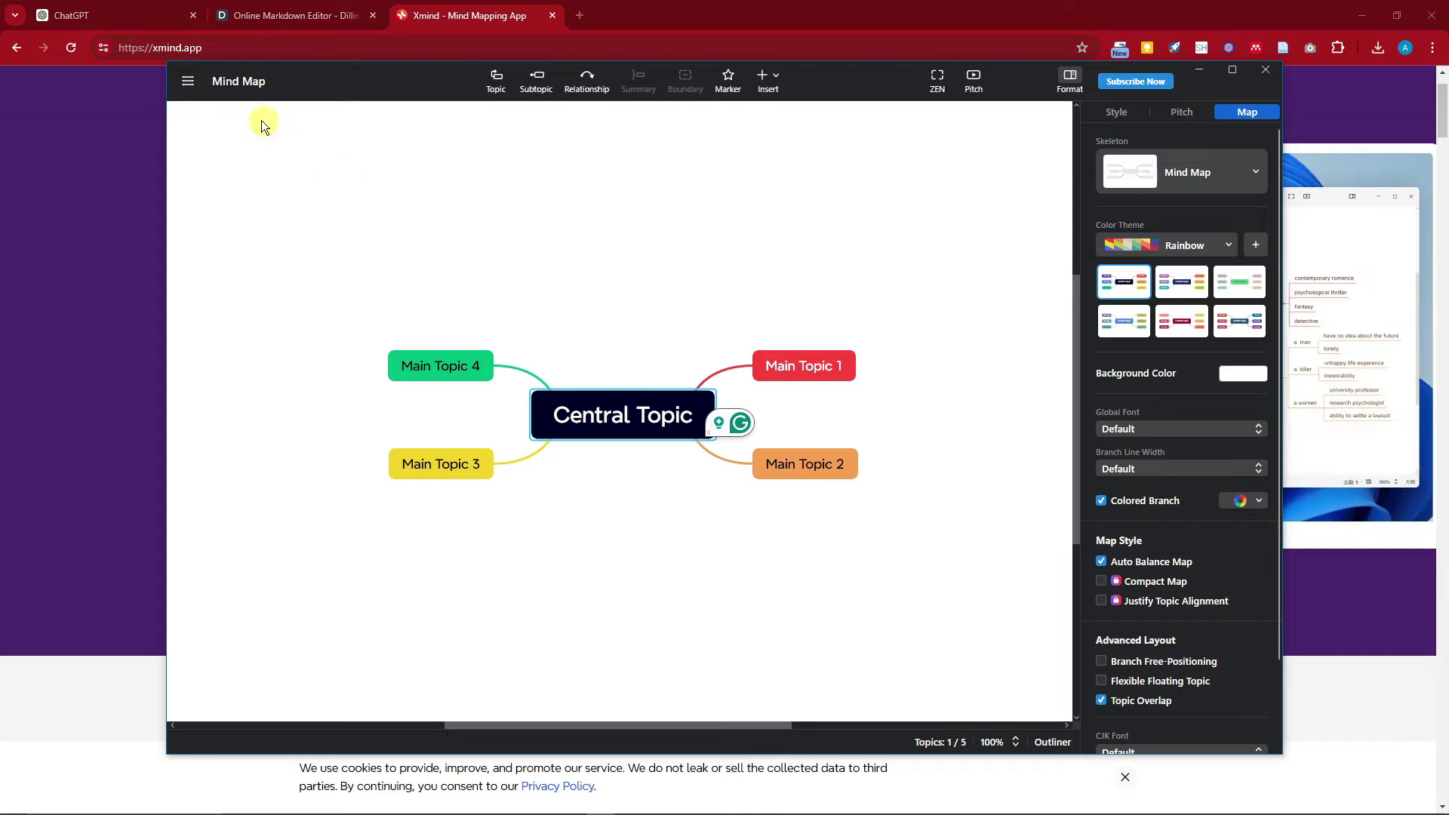
Step: Import MARKDOWN SAMPLE into Xmind through File > Import > Markdown
{"action": "left_click", "coordinate": [189, 84]}
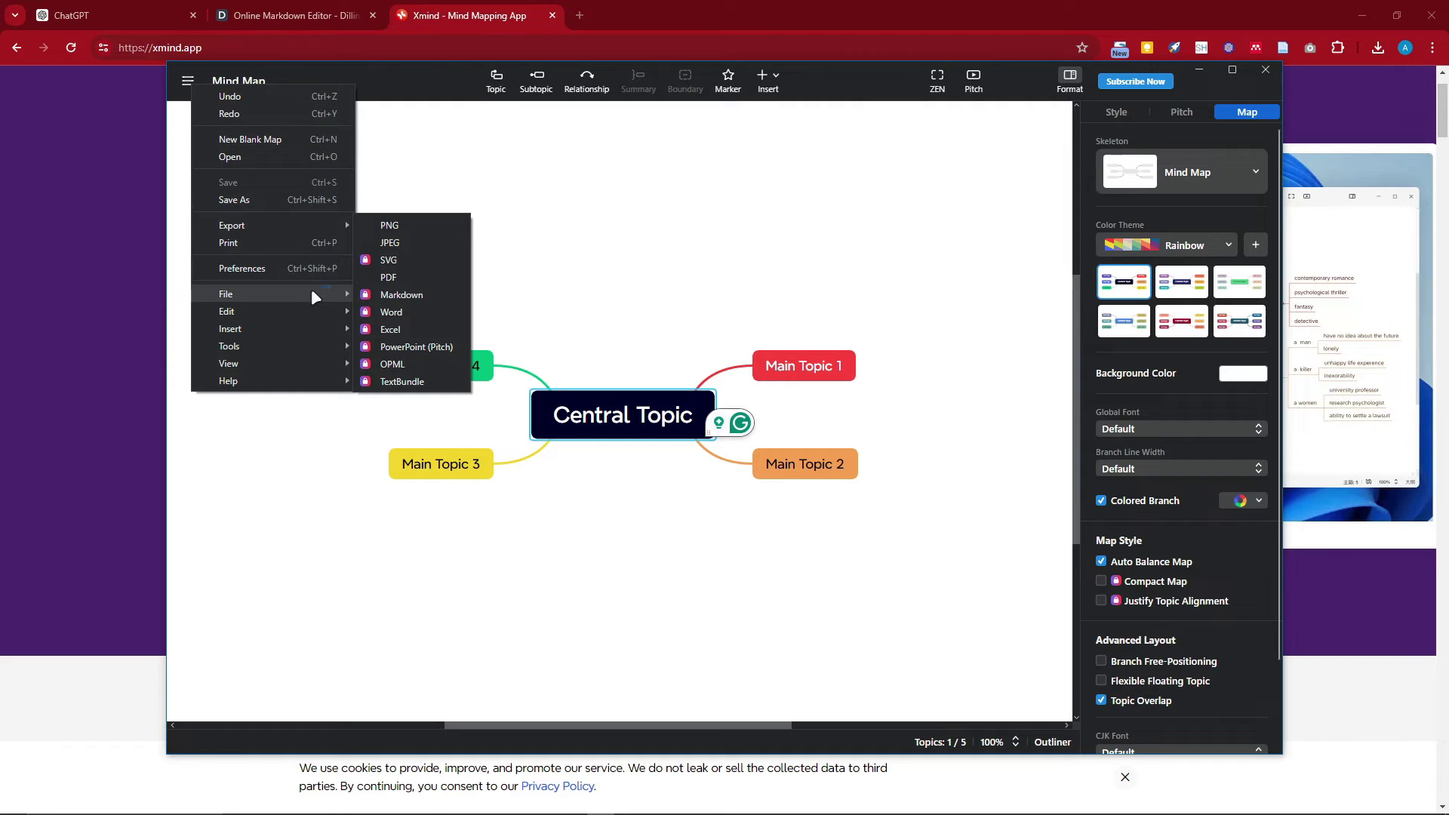
{"action": "mouse_move", "coordinate": [315, 293]}
{"action": "mouse_move", "coordinate": [428, 492]}
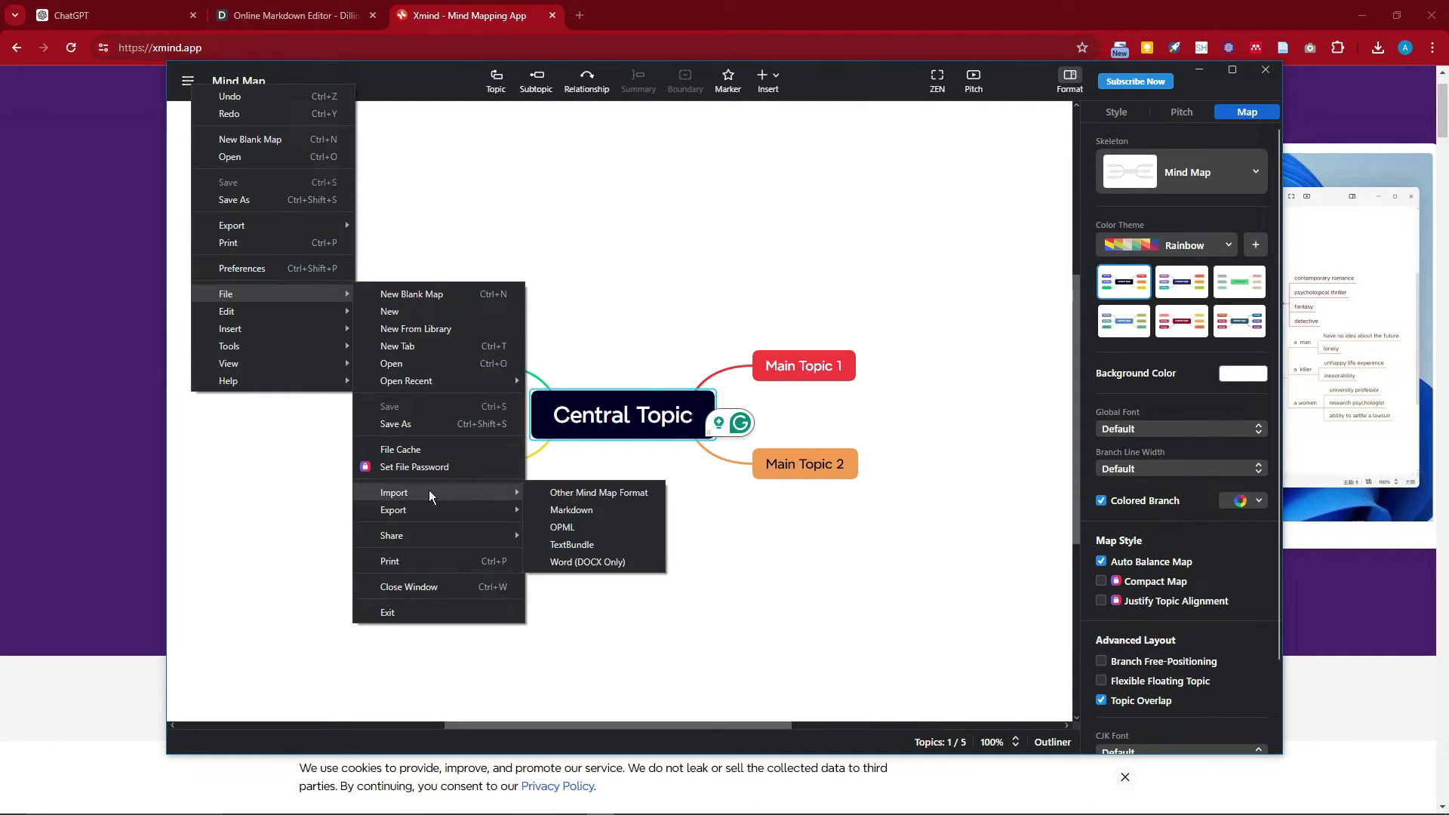
{"action": "left_click", "coordinate": [578, 510]}
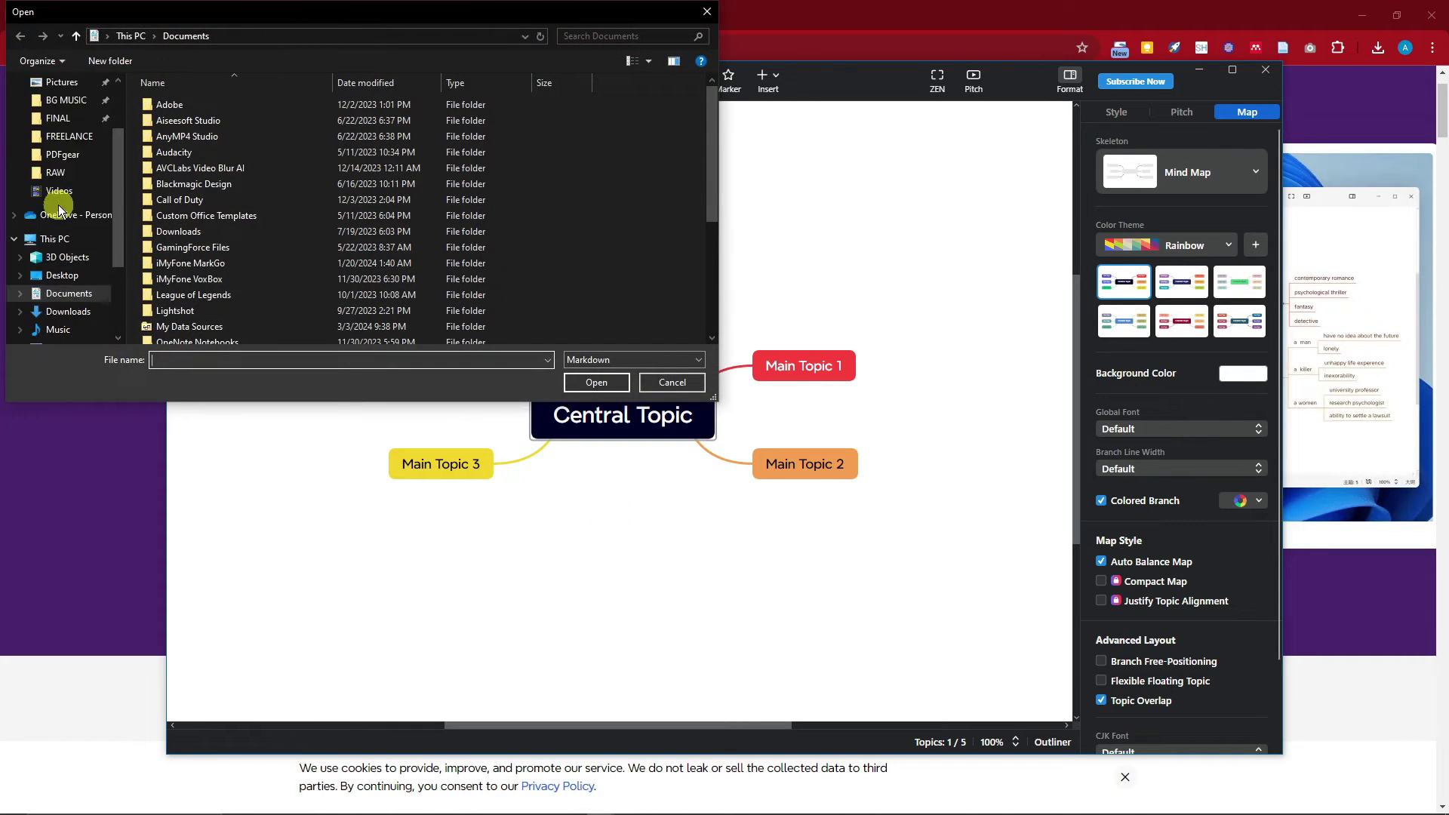
{"action": "scroll", "coordinate": [58, 209], "scroll_direction": "up", "scroll_amount": 2}
{"action": "double_click", "coordinate": [181, 139]}
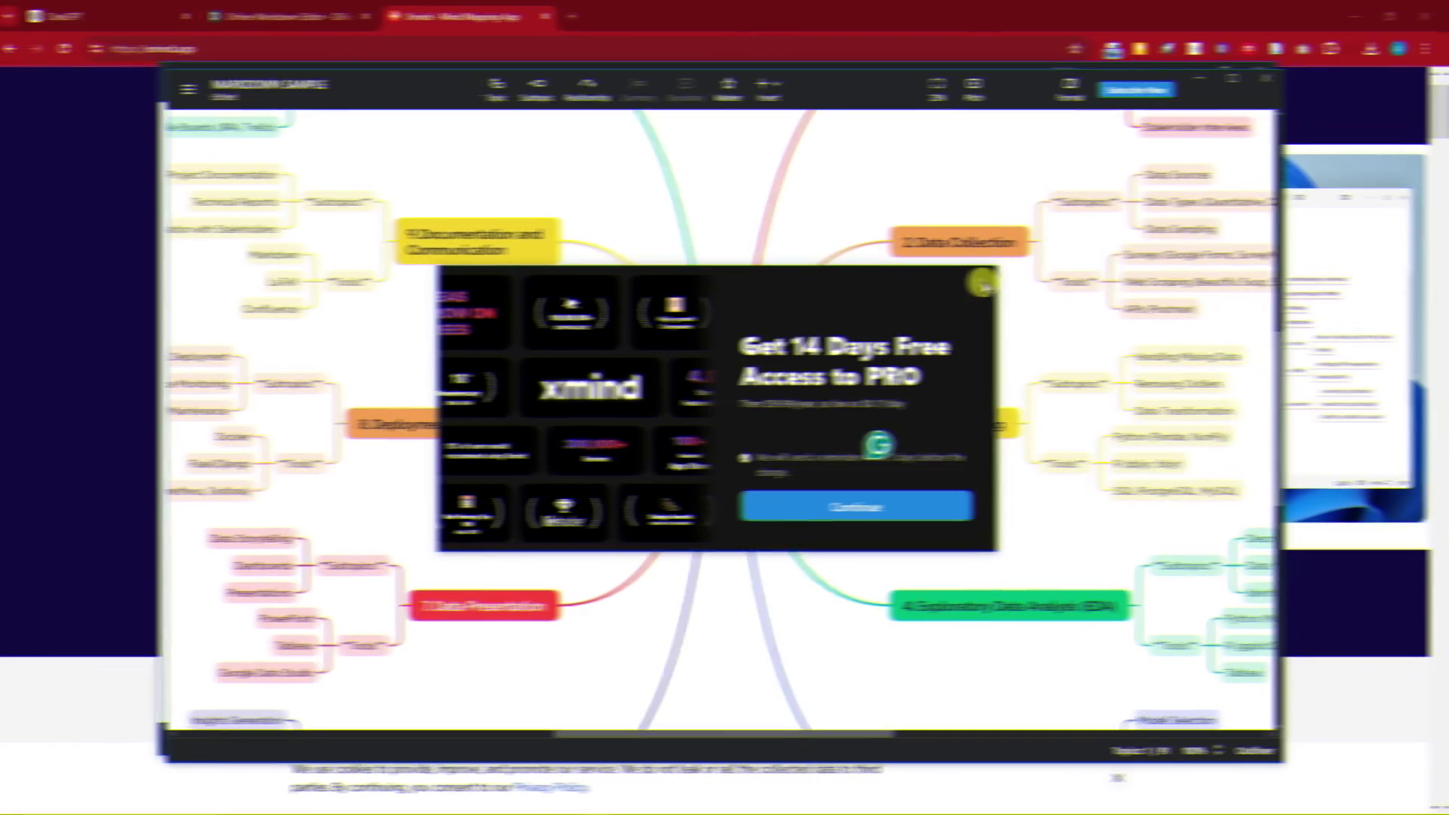
Step: Dismiss the free PRO trial offer and zoom out to see the whole map
{"action": "left_click", "coordinate": [857, 504]}
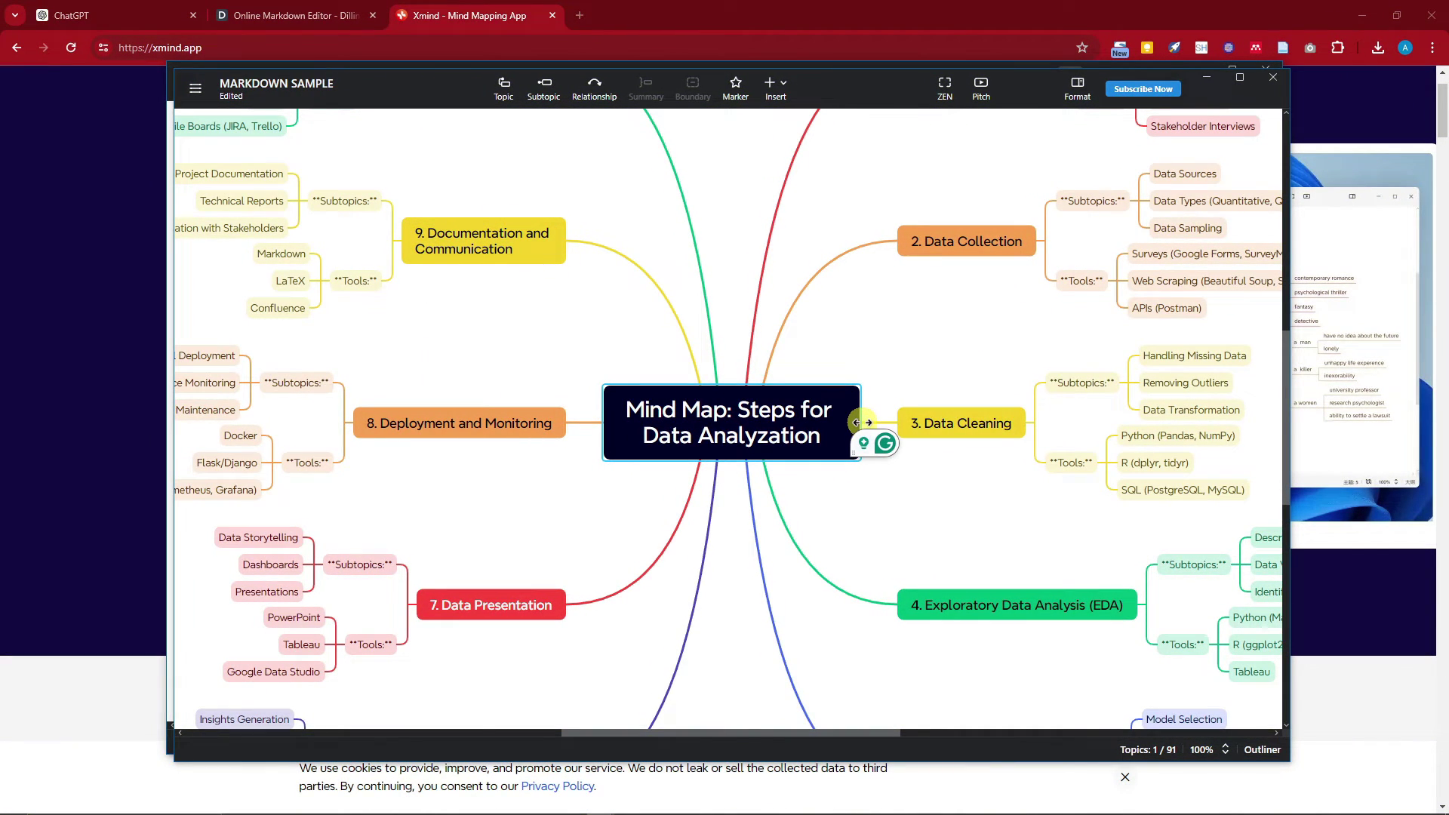
{"action": "scroll", "coordinate": [860, 423], "scroll_direction": "down", "scroll_amount": 5}
{"action": "scroll", "coordinate": [861, 423], "scroll_direction": "up", "scroll_amount": 3}
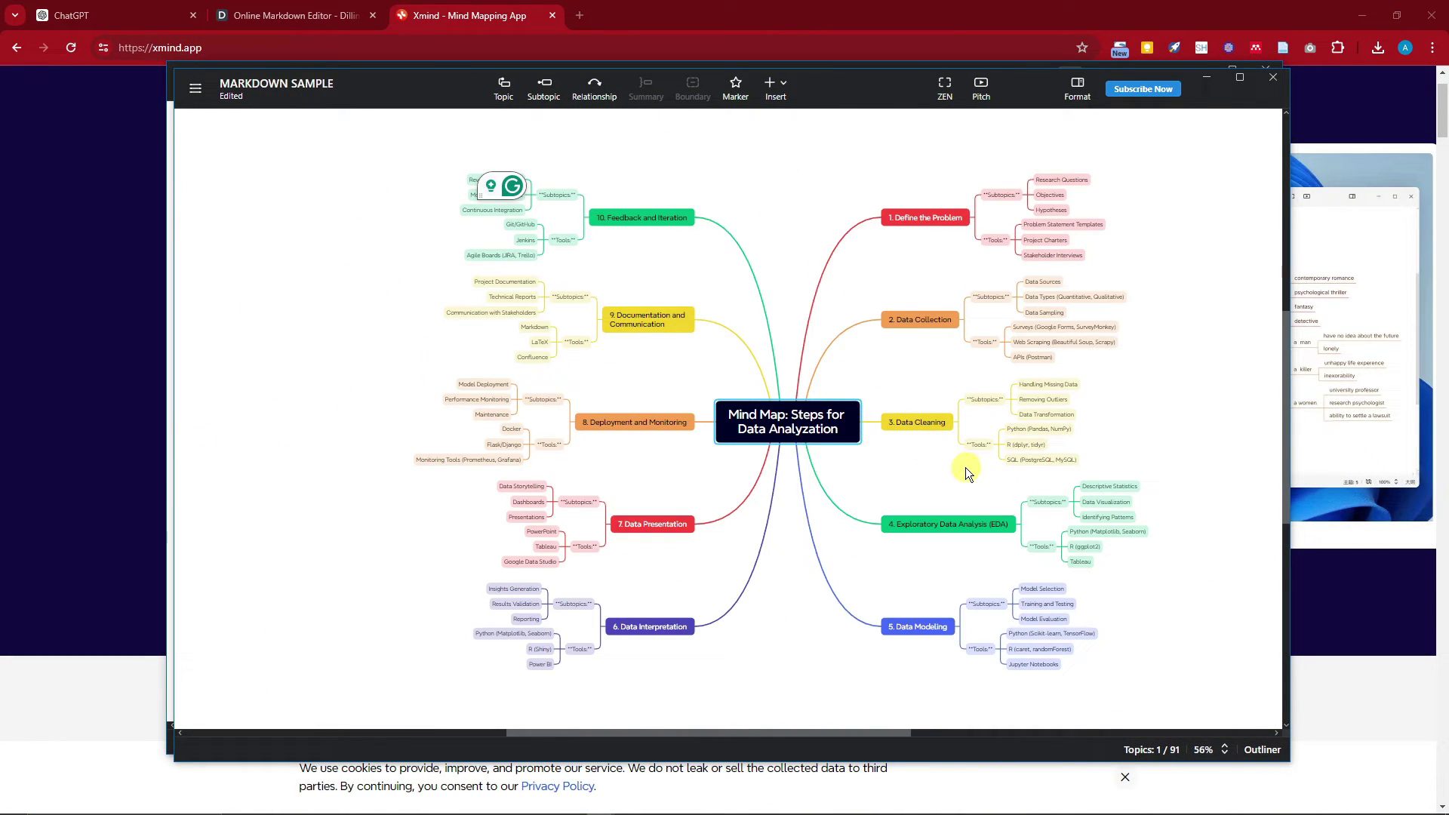
{"action": "scroll", "coordinate": [920, 456], "scroll_direction": "up", "scroll_amount": 3}
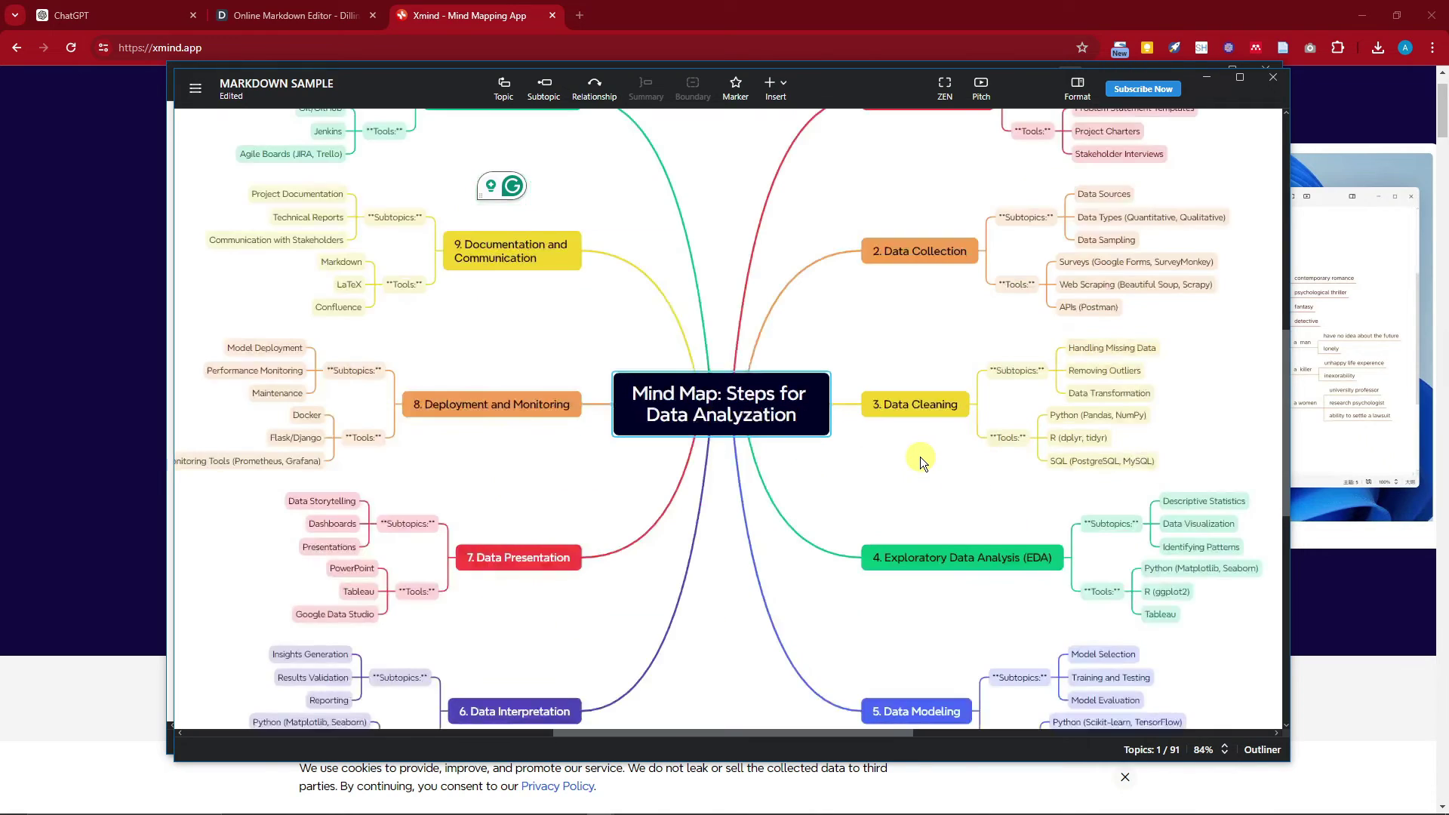
{"action": "scroll", "coordinate": [418, 317], "scroll_direction": "down", "scroll_amount": 3}
{"action": "scroll", "coordinate": [343, 233], "scroll_direction": "up", "scroll_amount": 5}
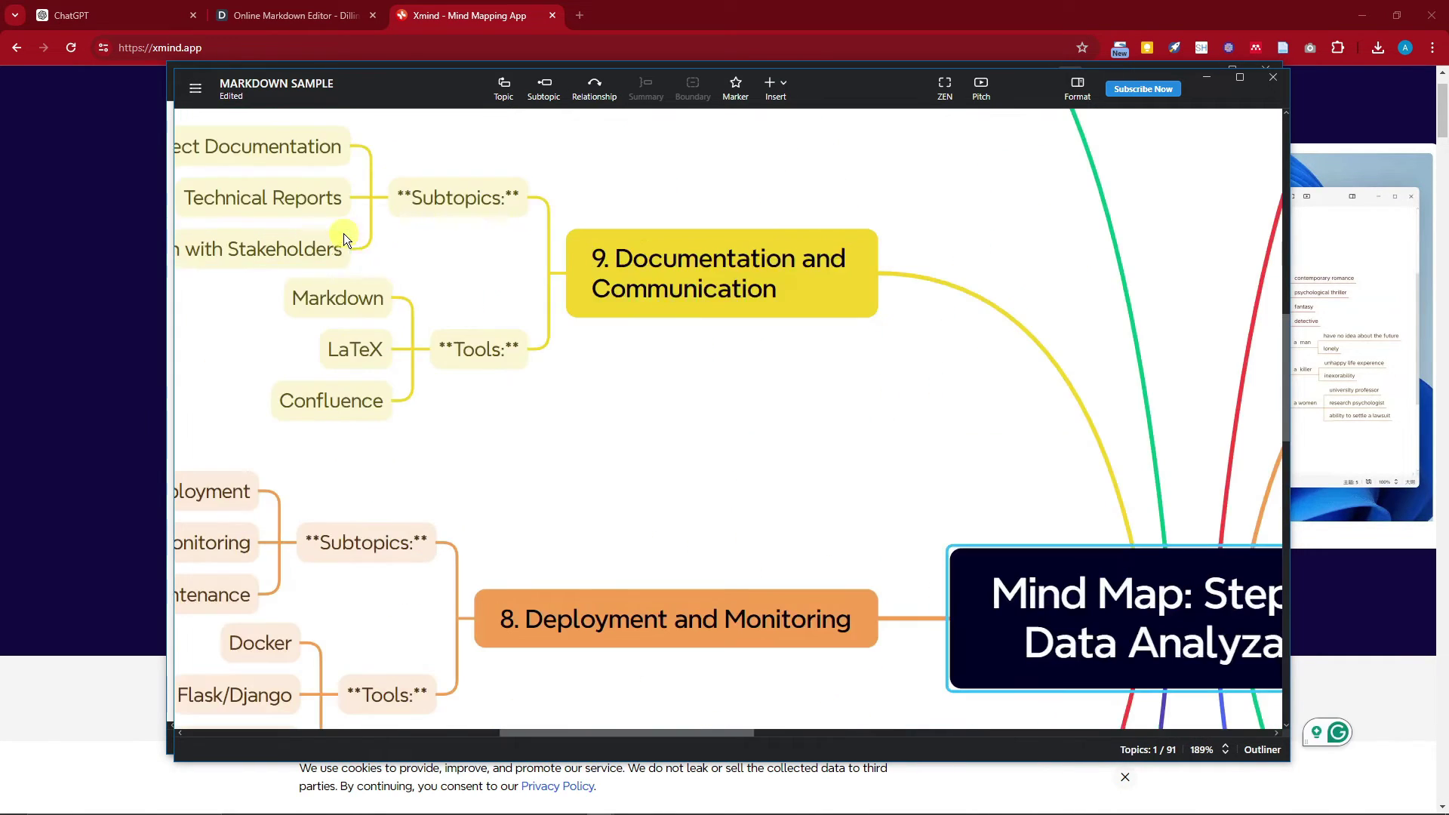
{"action": "scroll", "coordinate": [485, 310], "scroll_direction": "down", "scroll_amount": 7}
{"action": "scroll", "coordinate": [484, 311], "scroll_direction": "up", "scroll_amount": 3}
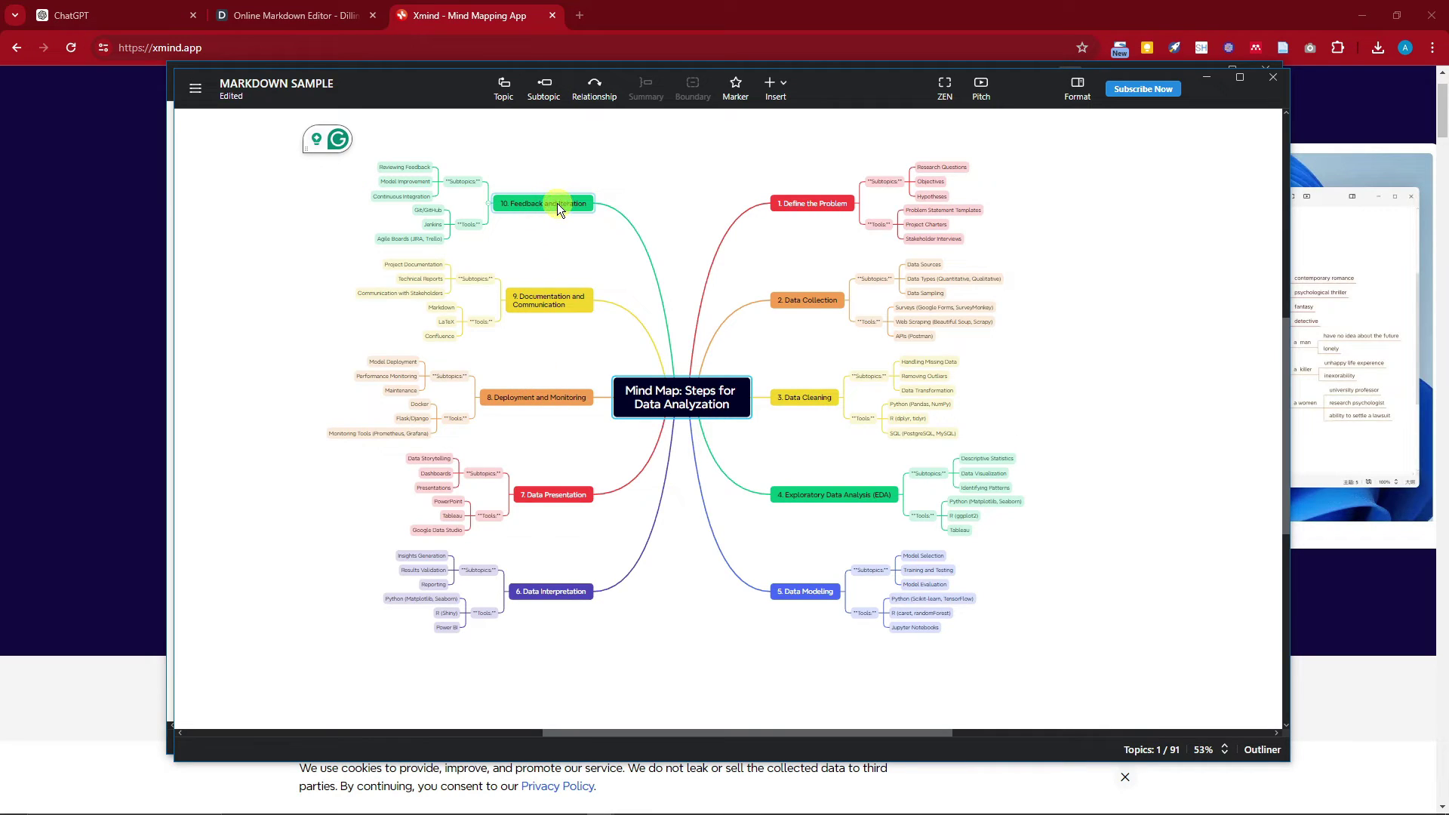
Step: Select 1. Define the Problem and nudge the 10. Feedback and Iteration branch up-left
{"action": "left_click", "coordinate": [842, 205]}
{"action": "left_click", "coordinate": [565, 208]}
{"action": "mouse_move", "coordinate": [555, 202]}
{"action": "left_mouse_down"}
{"action": "mouse_move", "coordinate": [408, 178]}
{"action": "mouse_move", "coordinate": [596, 211]}
{"action": "mouse_move", "coordinate": [559, 200]}
{"action": "left_mouse_up"}
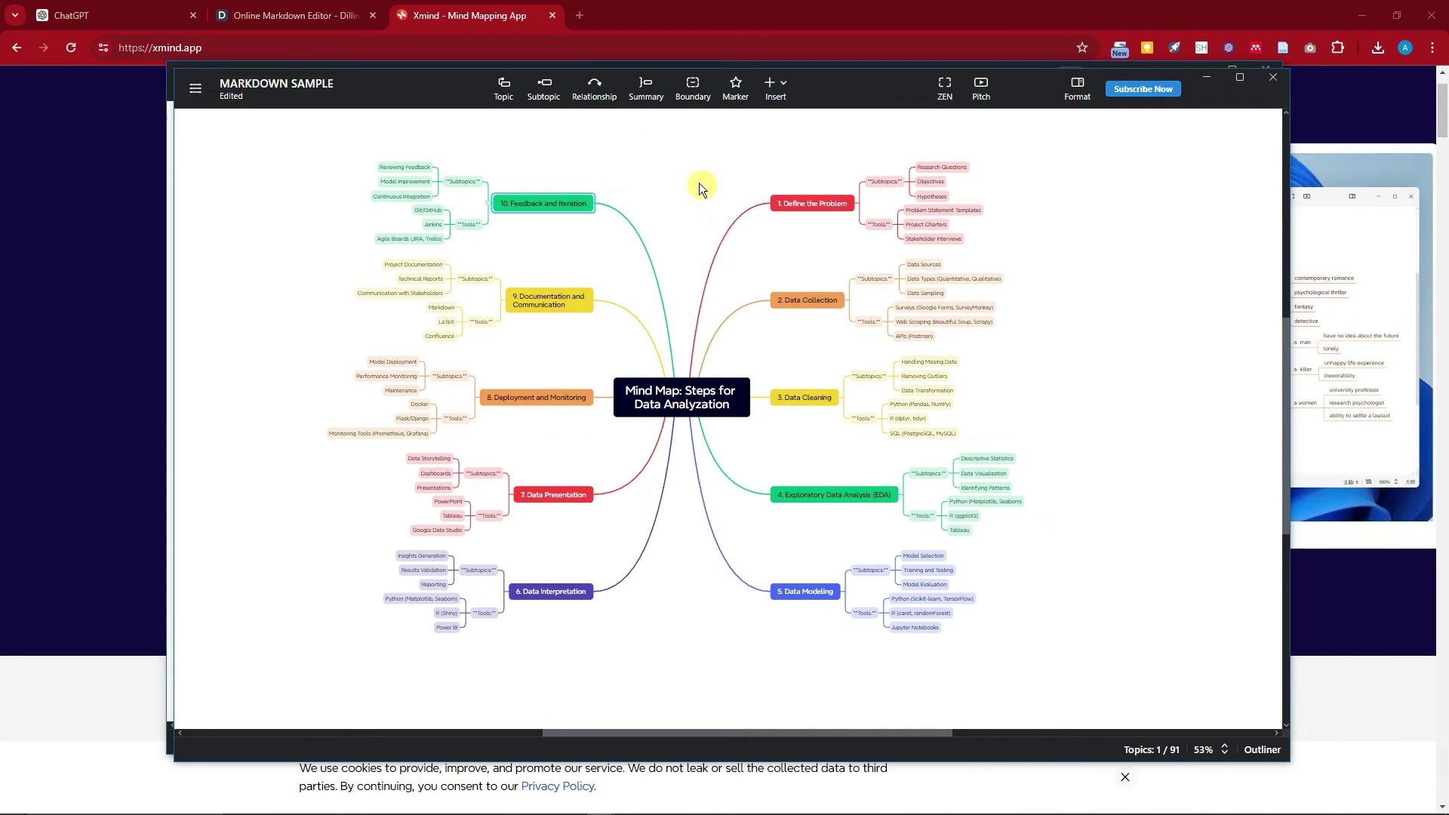
{"action": "left_click", "coordinate": [799, 203]}
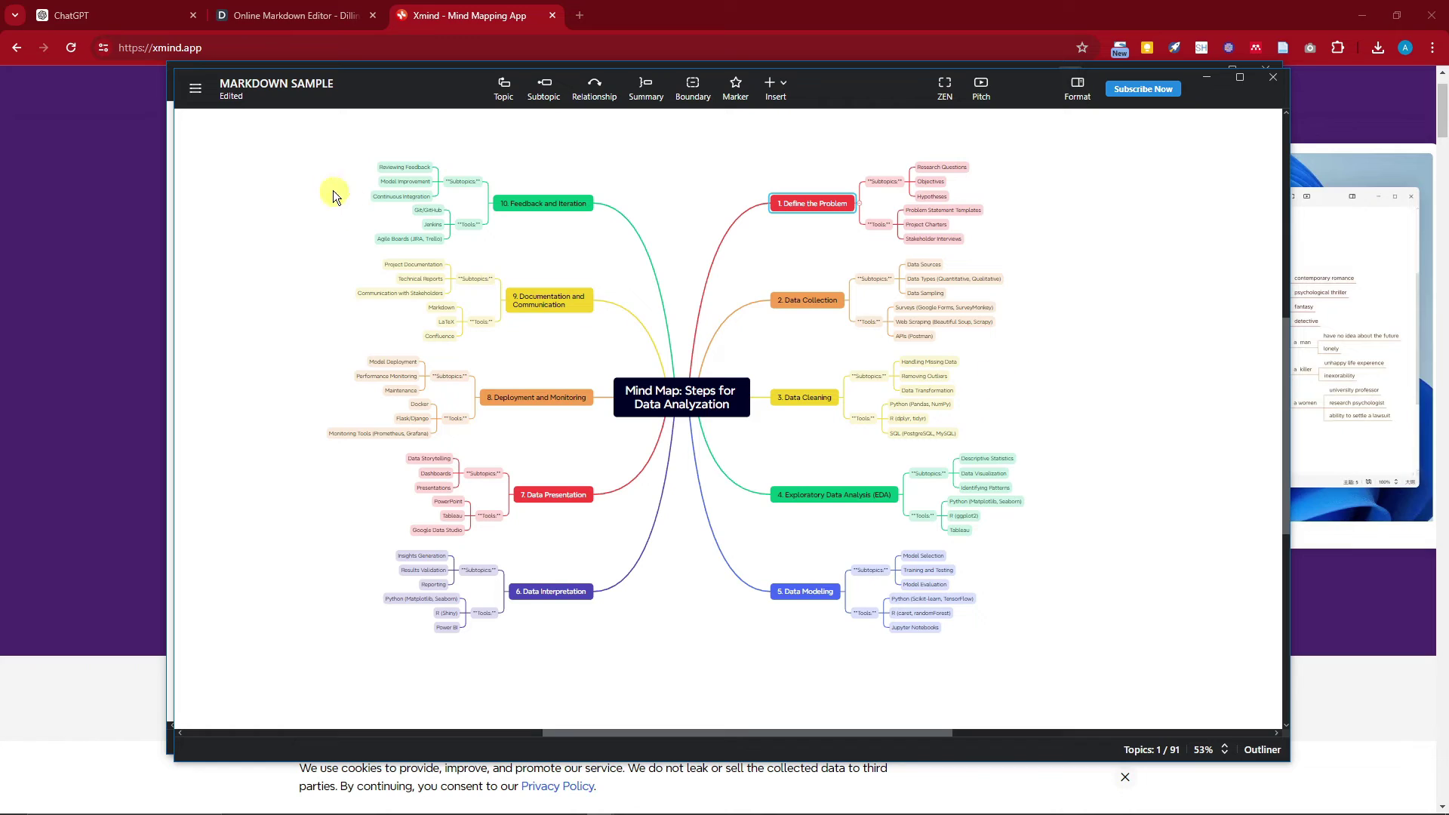
Step: Export the current map as a PNG image at 100% scale
{"action": "left_click", "coordinate": [198, 91]}
{"action": "mouse_move", "coordinate": [275, 228]}
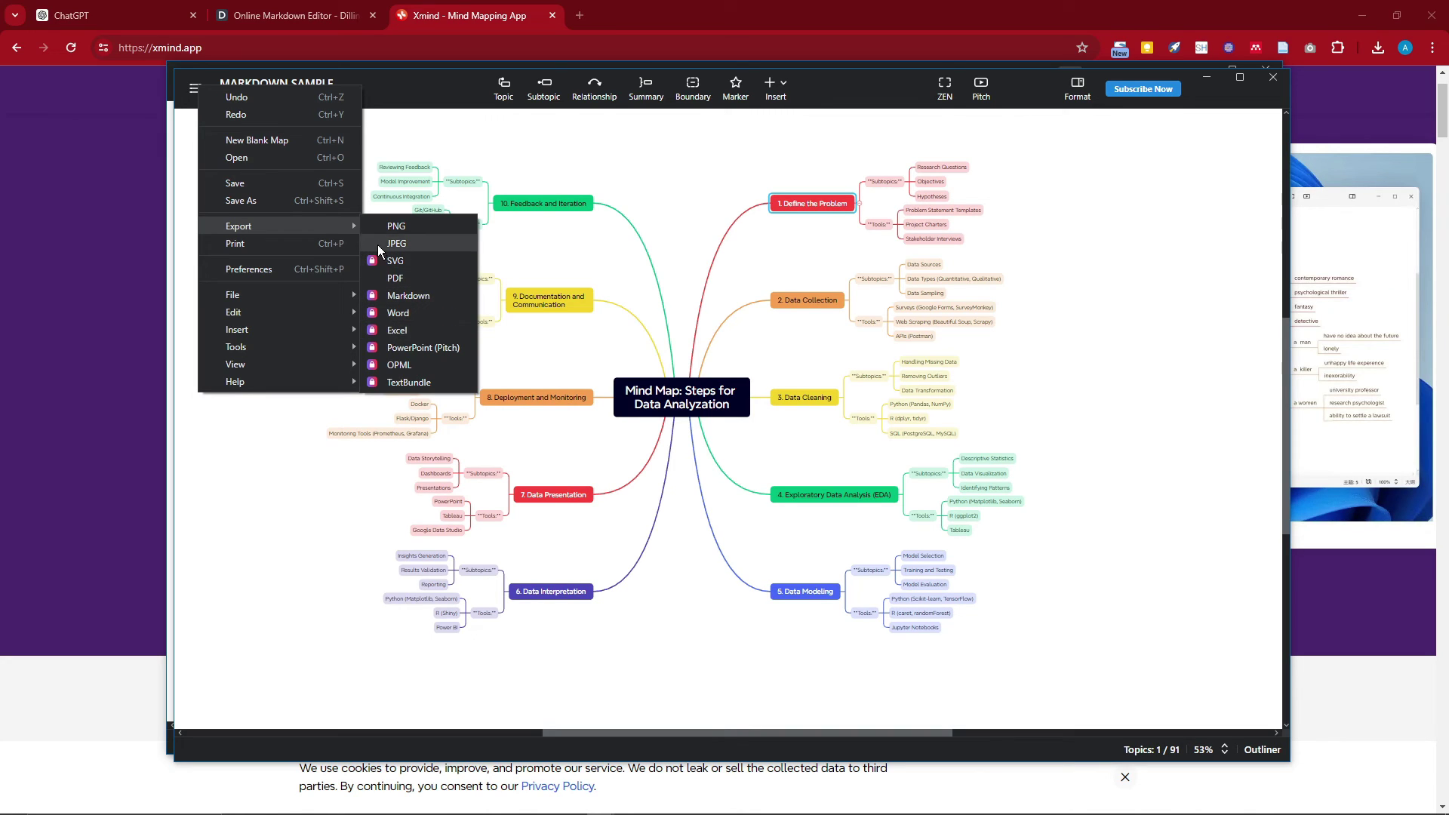
{"action": "left_click", "coordinate": [386, 228]}
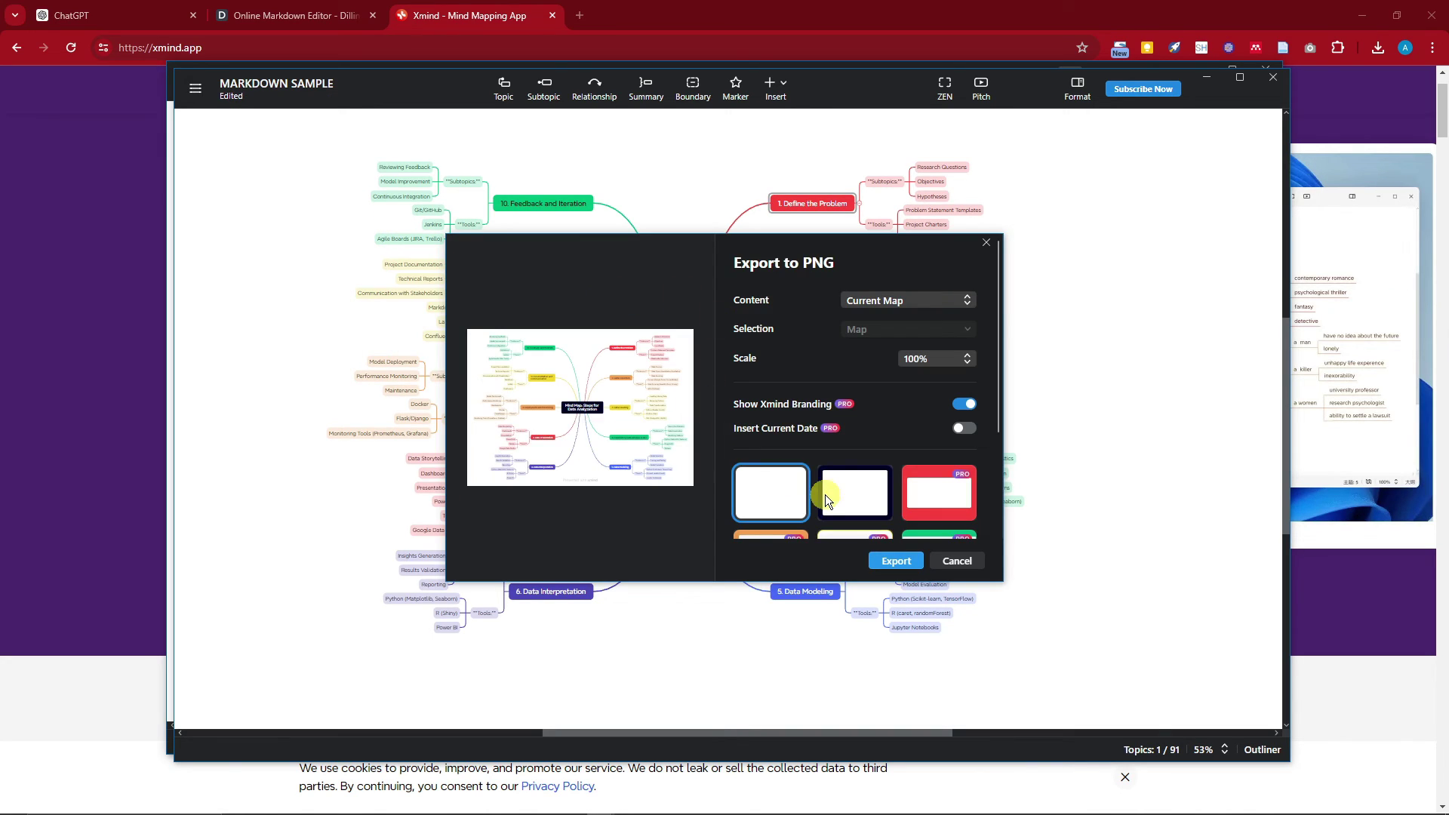
{"action": "left_click", "coordinate": [897, 563]}
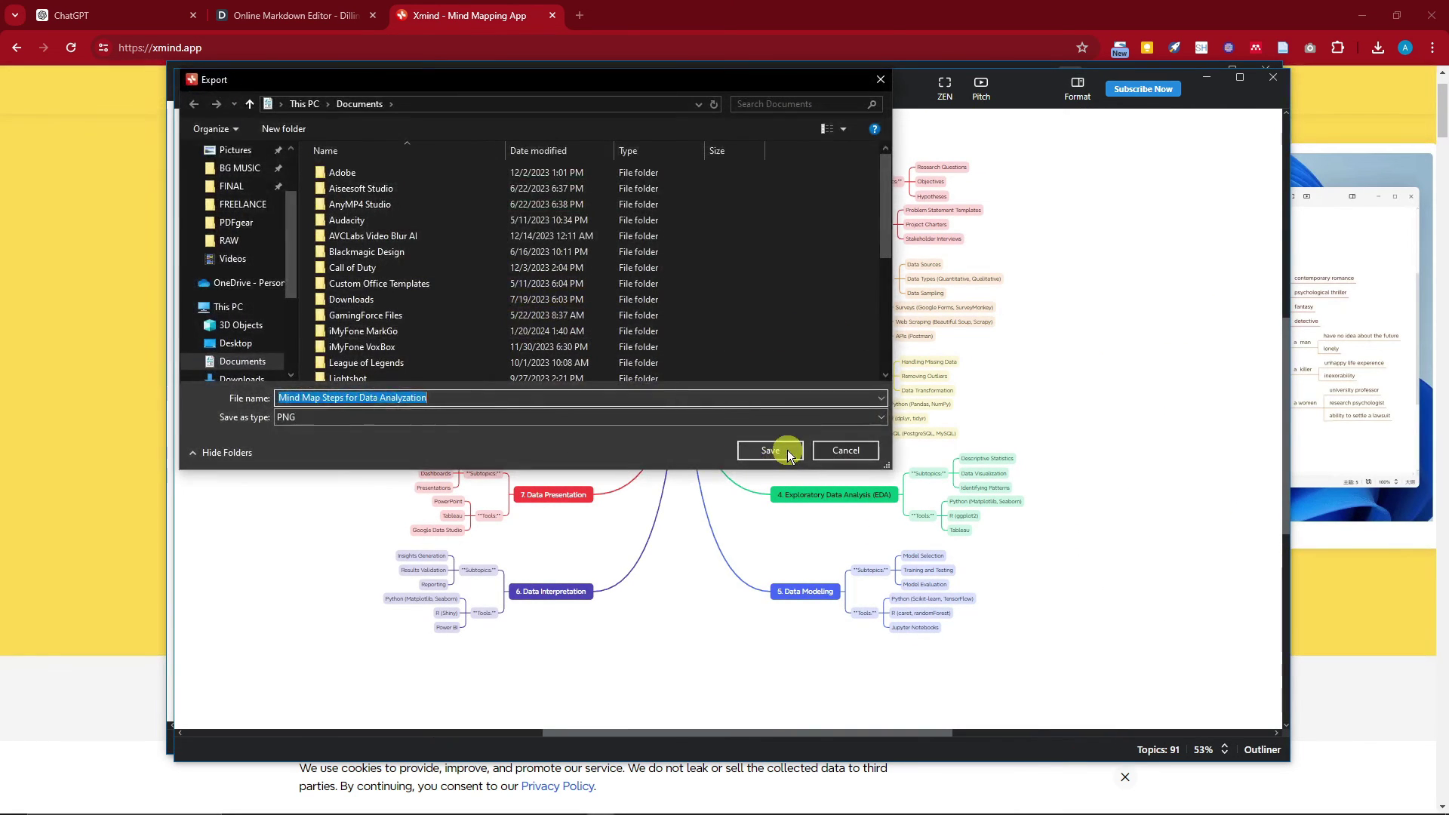
Step: Save the exported PNG, then move and enlarge the Photos viewer over the map
{"action": "left_click", "coordinate": [786, 453]}
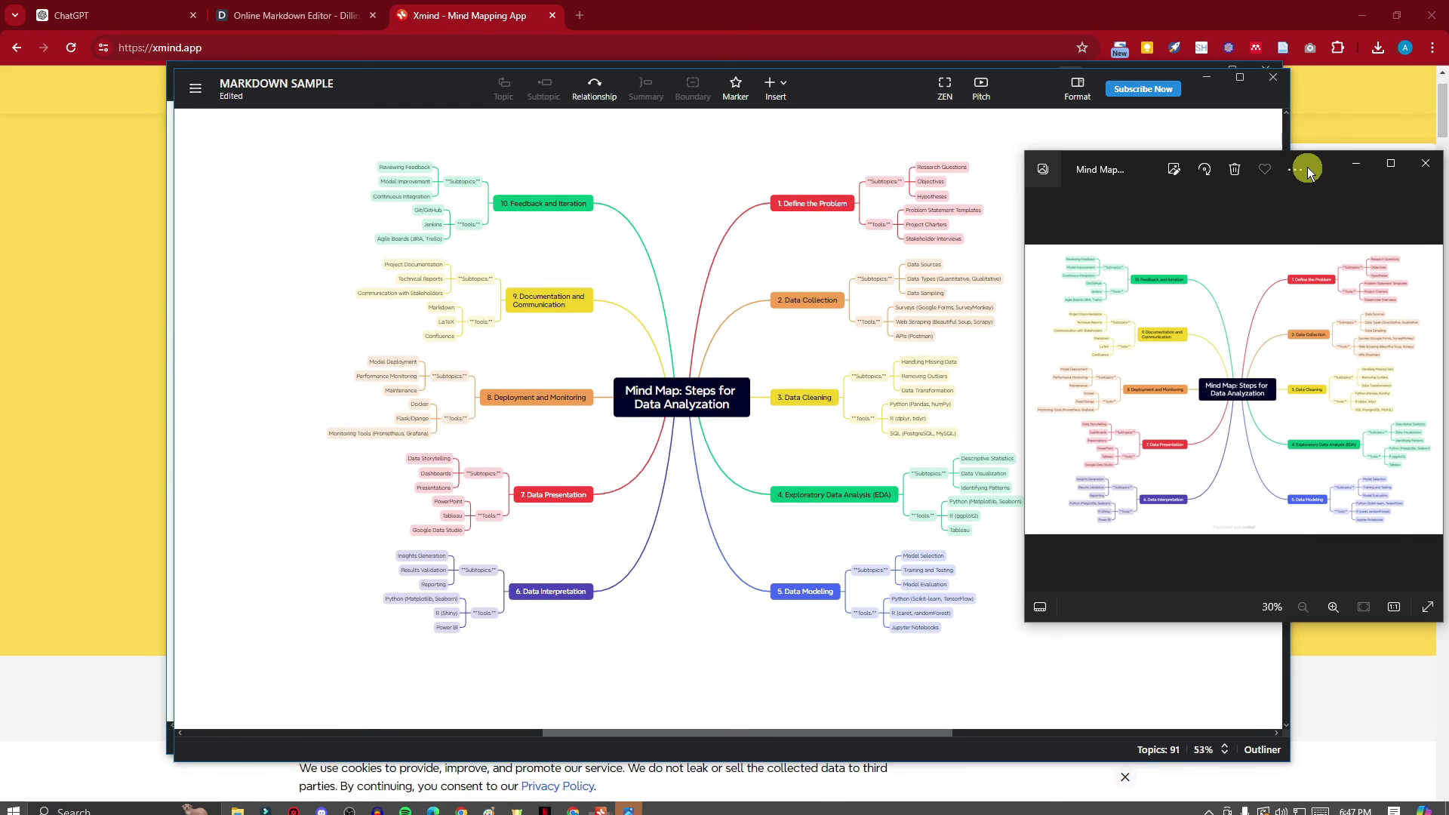
{"action": "left_click_drag", "start_coordinate": [1306, 168], "coordinate": [641, 129]}
{"action": "left_click_drag", "start_coordinate": [768, 583], "coordinate": [1167, 647]}
Step: Zoom and pan the image to inspect branches from Define the Problem to Feedback and Iteration
{"action": "scroll", "coordinate": [650, 278], "scroll_direction": "up", "scroll_amount": 3}
{"action": "left_click_drag", "start_coordinate": [639, 293], "coordinate": [812, 449]}
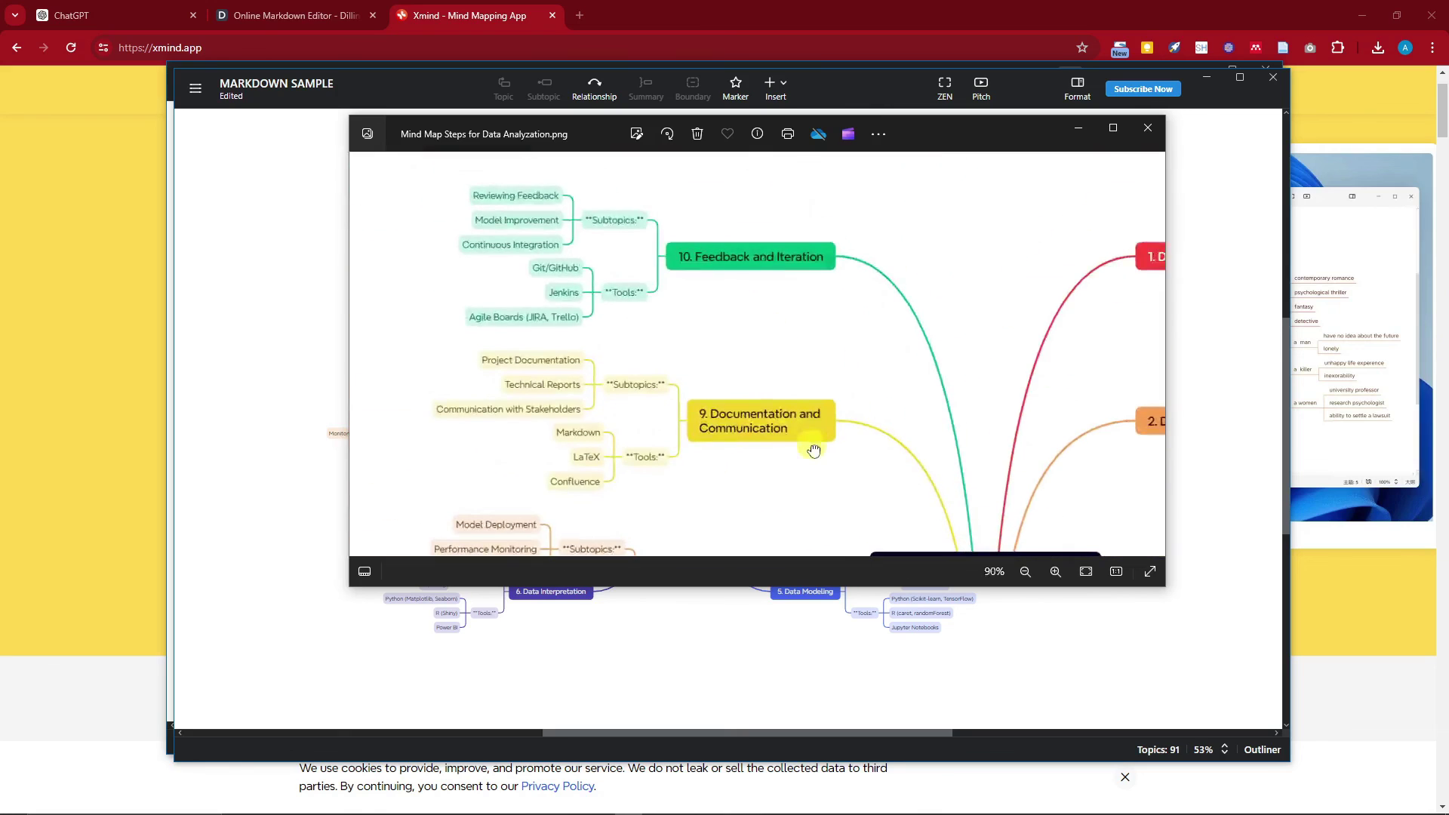
{"action": "left_click_drag", "start_coordinate": [1024, 364], "coordinate": [637, 401]}
{"action": "mouse_move", "coordinate": [812, 278]}
{"action": "left_mouse_down"}
{"action": "mouse_move", "coordinate": [813, 392]}
{"action": "mouse_move", "coordinate": [825, 299]}
{"action": "left_mouse_up"}
{"action": "scroll", "coordinate": [813, 392], "scroll_direction": "down", "scroll_amount": 2}
{"action": "scroll", "coordinate": [846, 384], "scroll_direction": "down", "scroll_amount": 1}
{"action": "scroll", "coordinate": [845, 383], "scroll_direction": "down", "scroll_amount": 2}
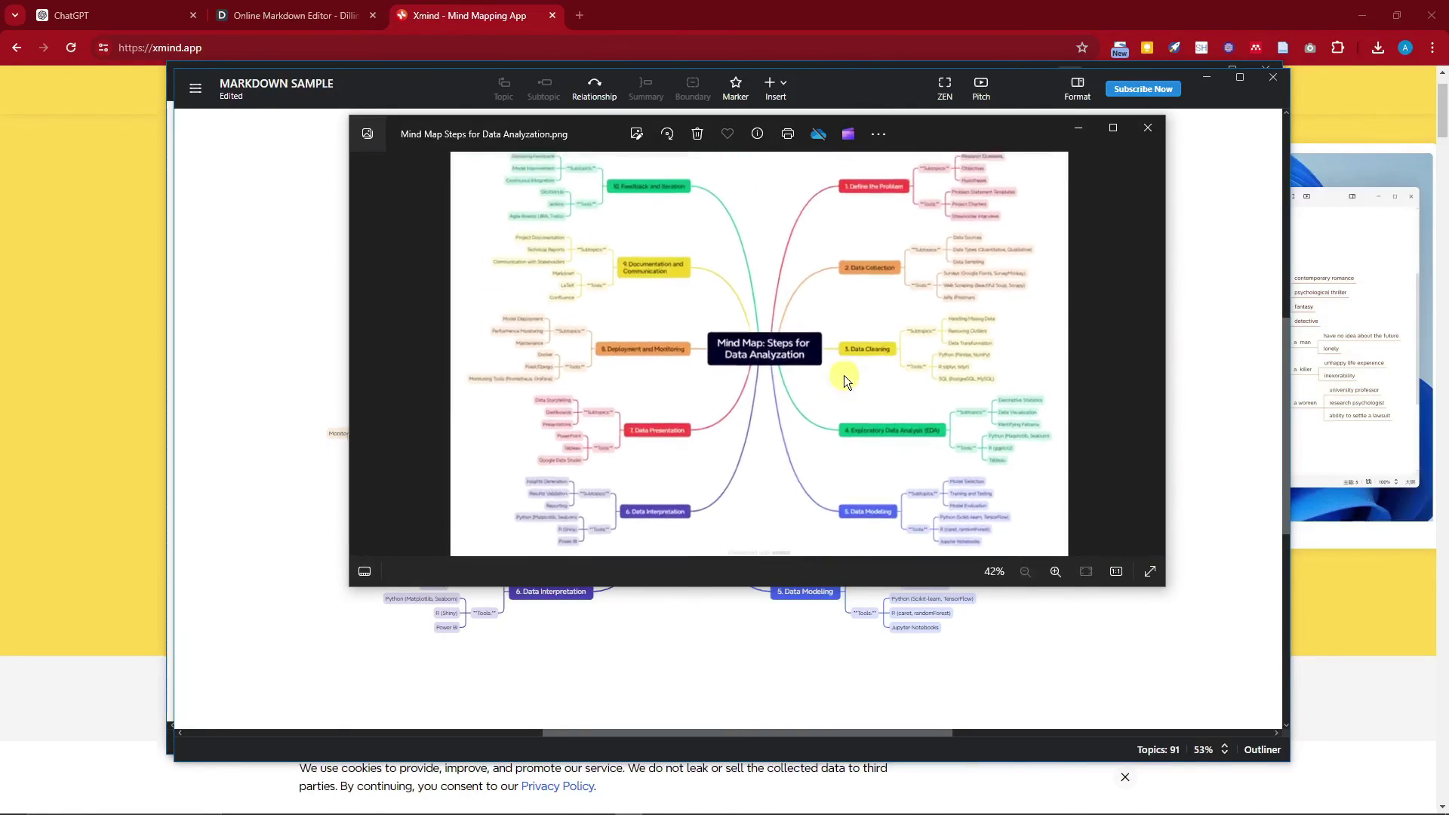
{"action": "scroll", "coordinate": [846, 383], "scroll_direction": "up", "scroll_amount": 1}
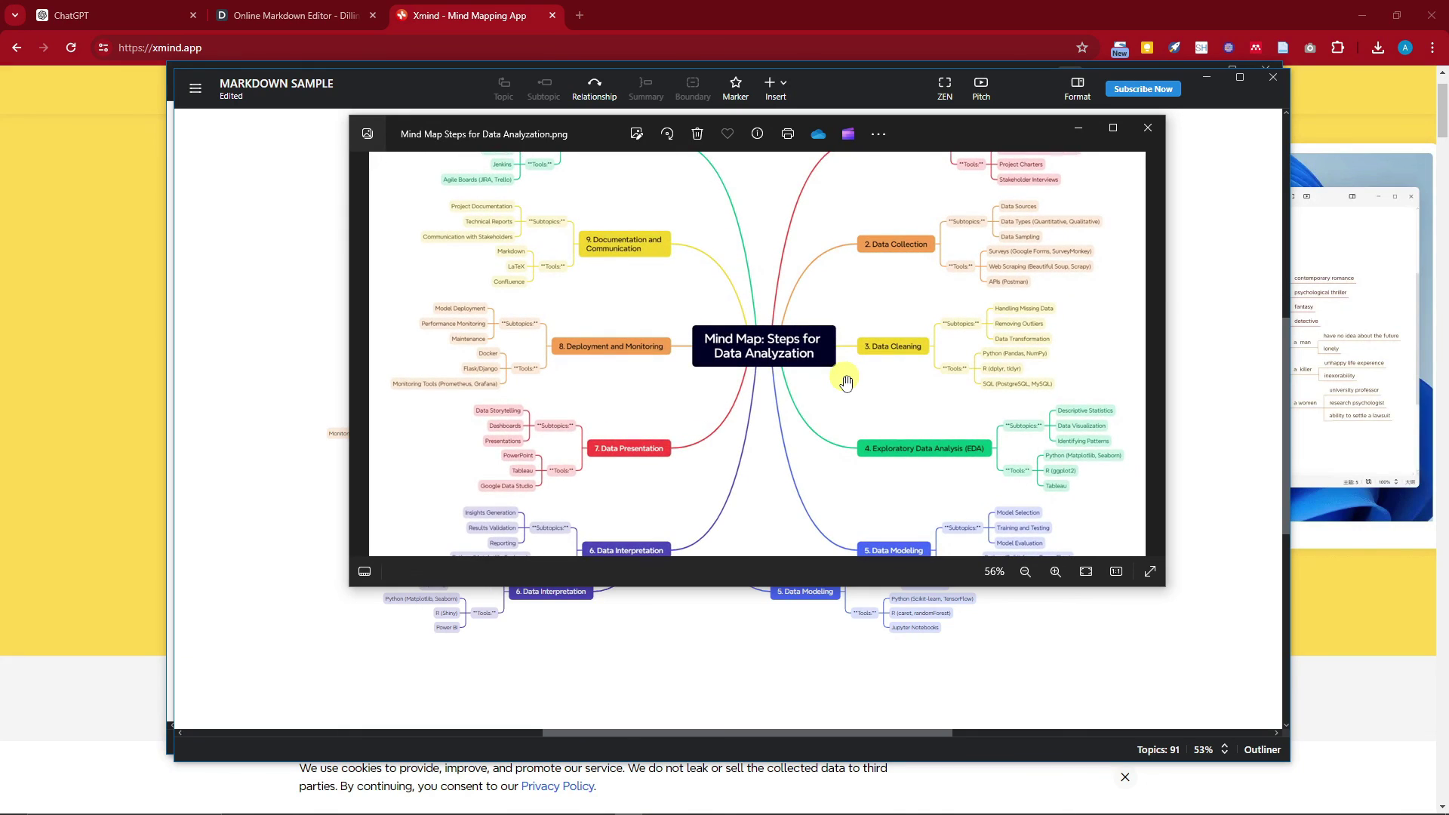
{"action": "left_click_drag", "start_coordinate": [674, 270], "coordinate": [692, 347]}
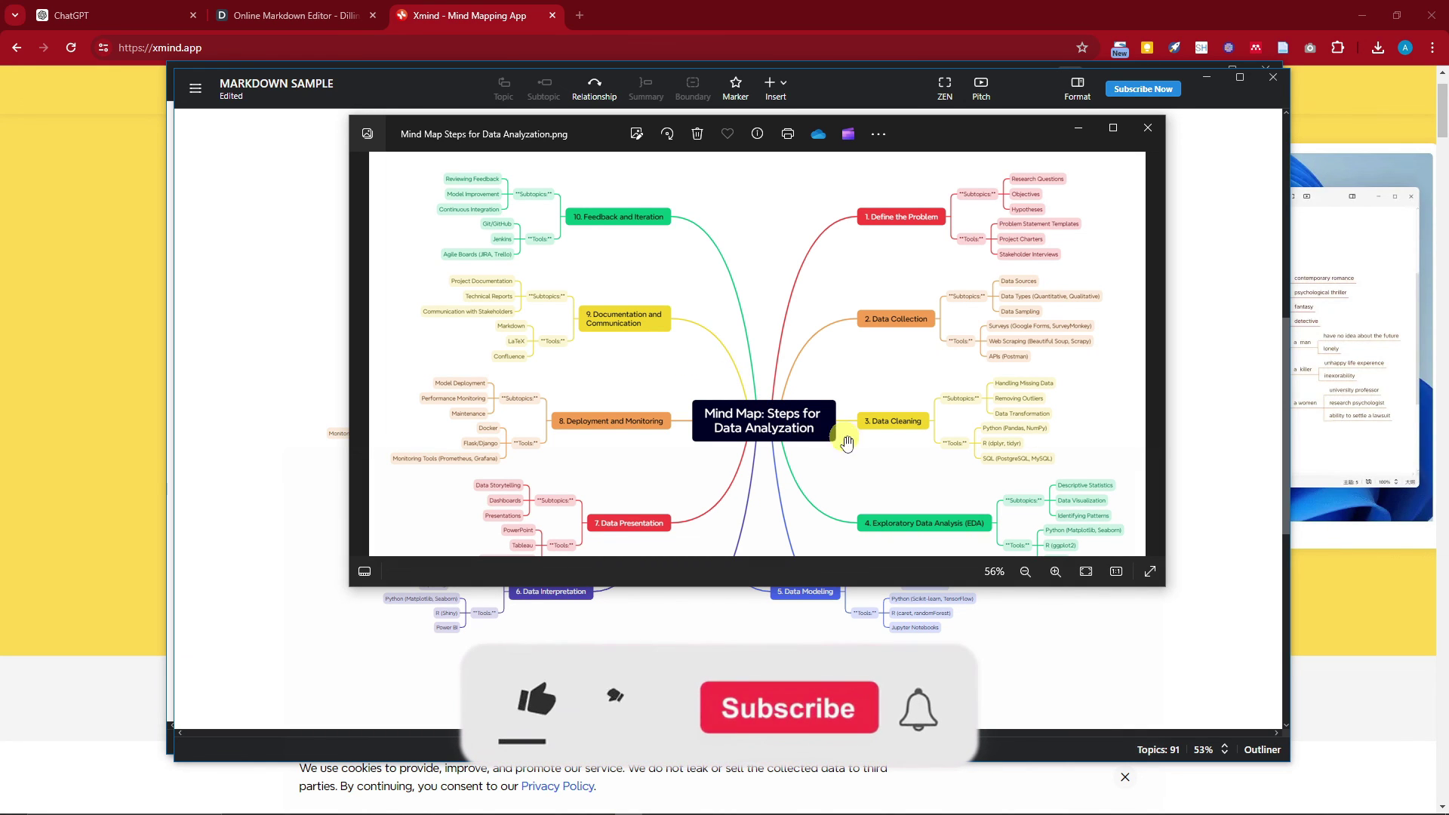
{"action": "left_click_drag", "start_coordinate": [838, 438], "coordinate": [833, 311]}
{"action": "scroll", "coordinate": [832, 309], "scroll_direction": "down", "scroll_amount": 1}
{"action": "scroll", "coordinate": [832, 338], "scroll_direction": "down", "scroll_amount": 1}
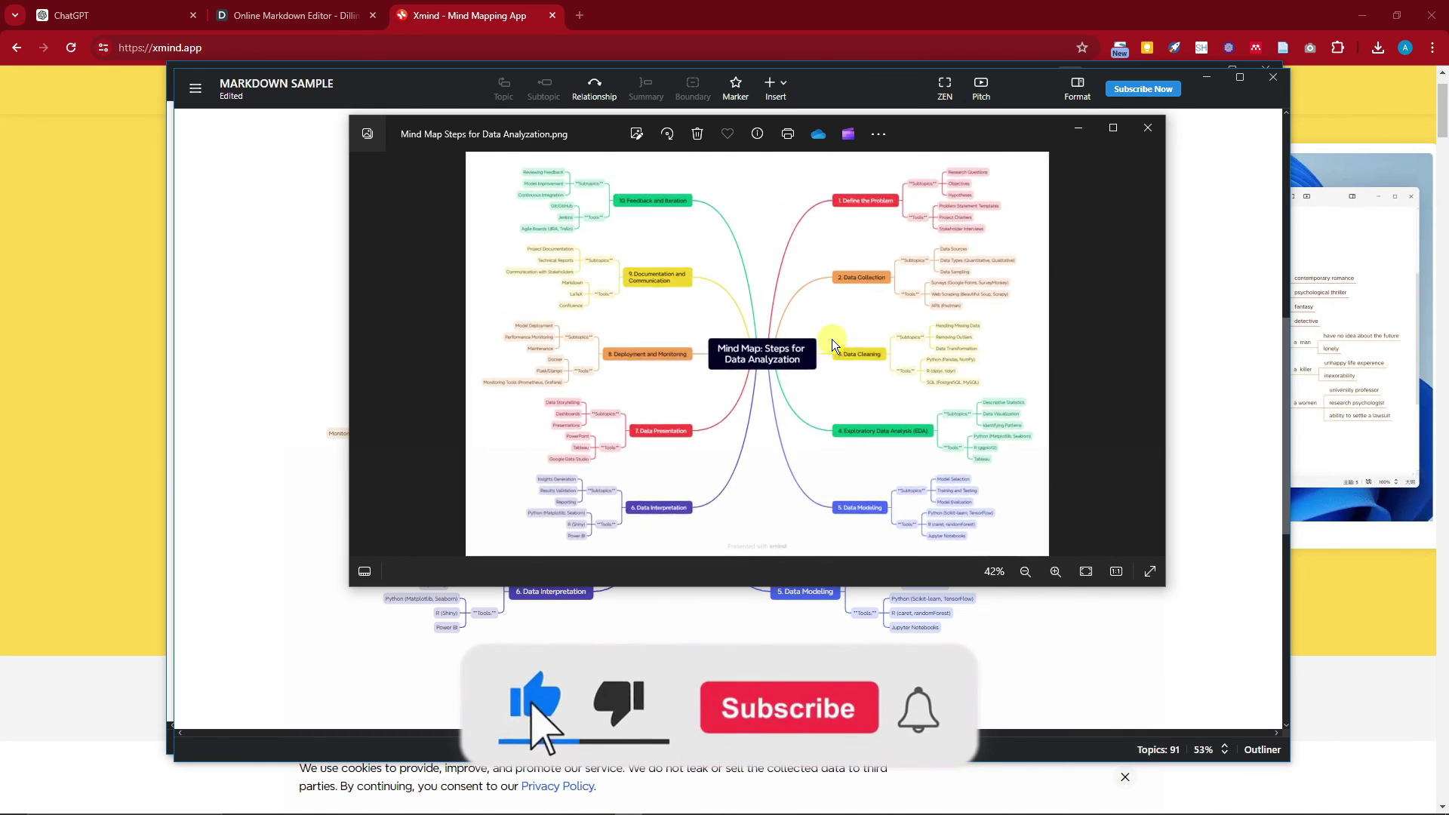
{"action": "scroll", "coordinate": [832, 338], "scroll_direction": "up", "scroll_amount": 1}
{"action": "scroll", "coordinate": [831, 338], "scroll_direction": "up", "scroll_amount": 2}
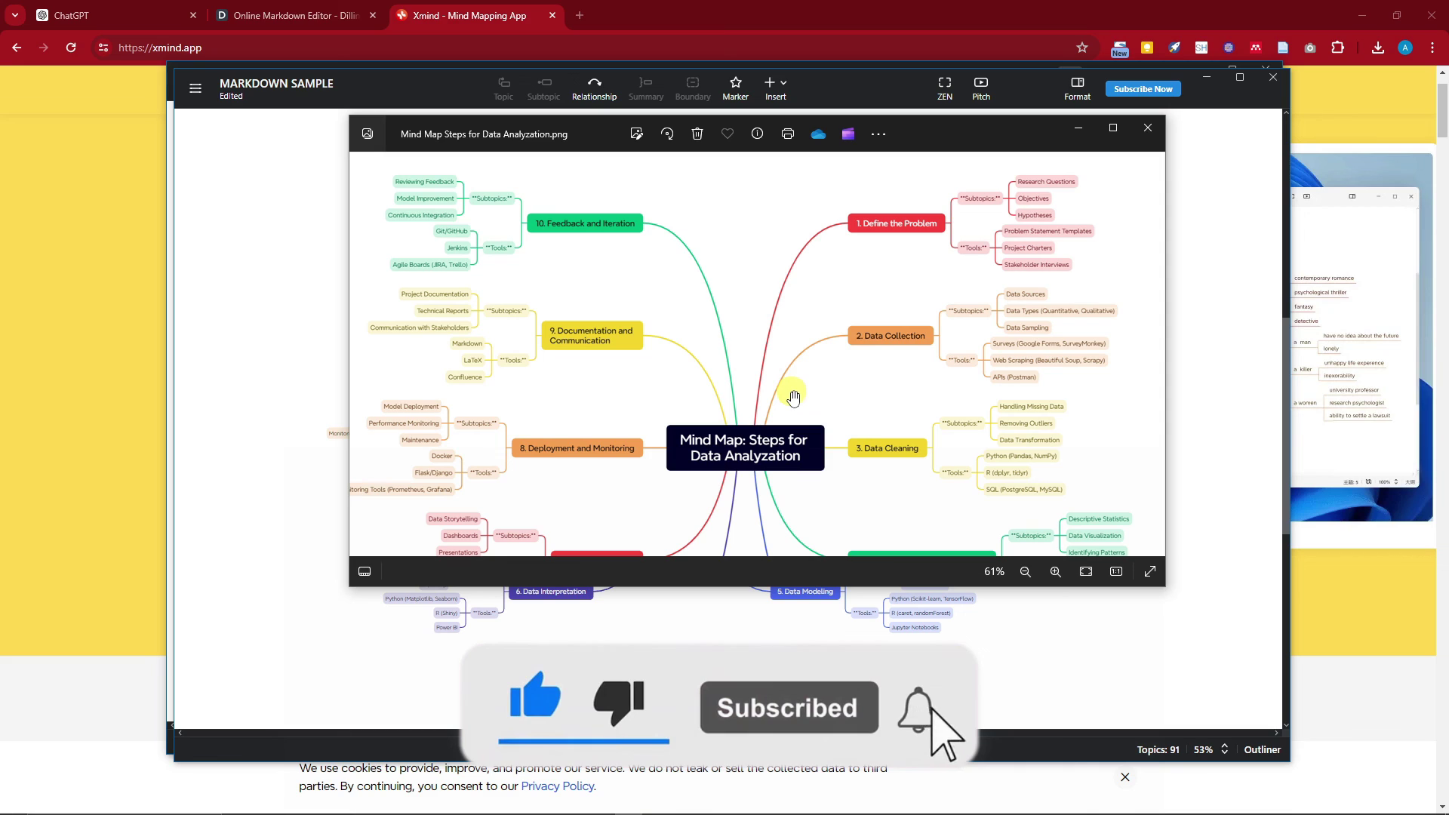
{"action": "left_click_drag", "start_coordinate": [824, 411], "coordinate": [835, 292]}
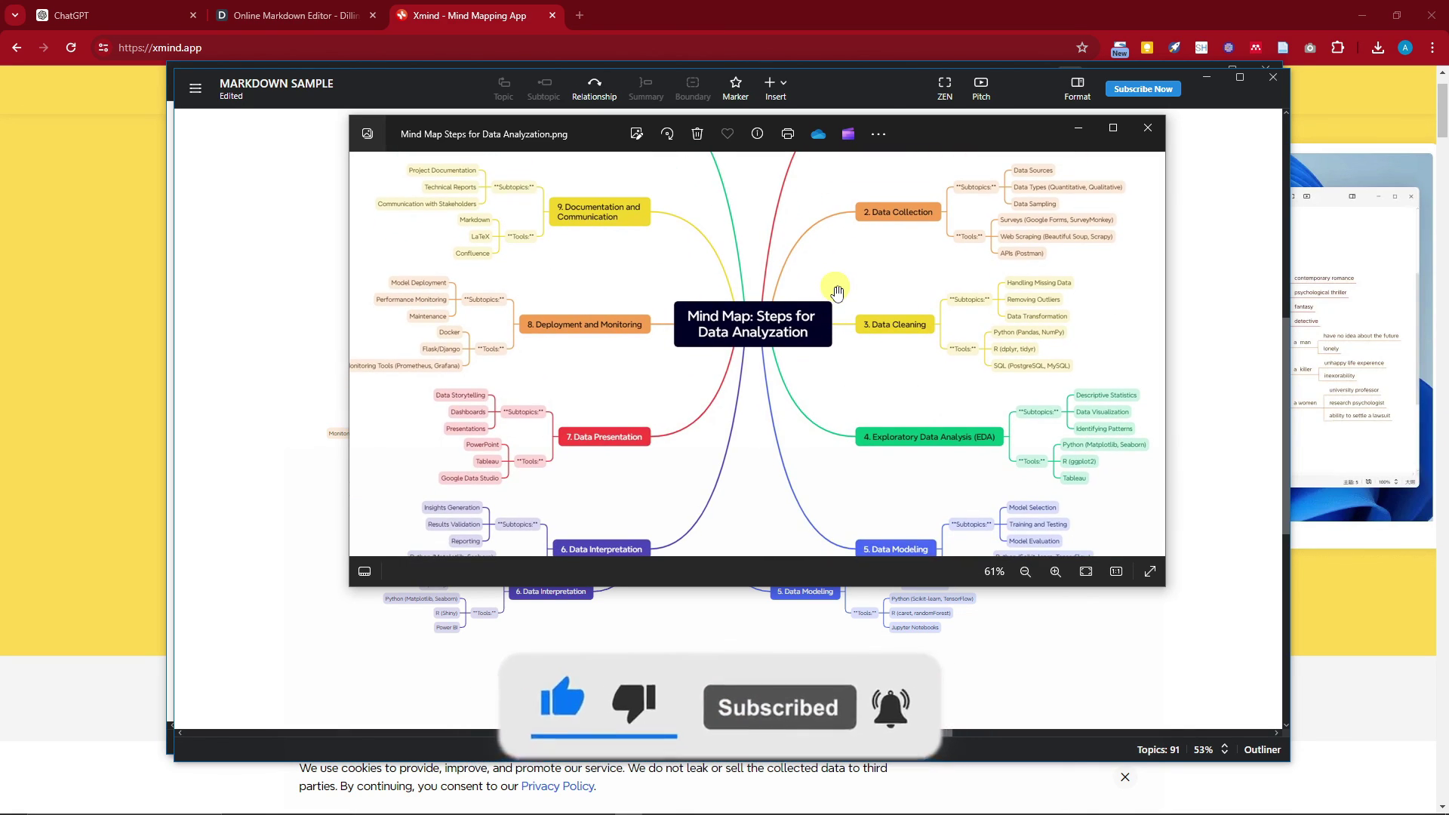